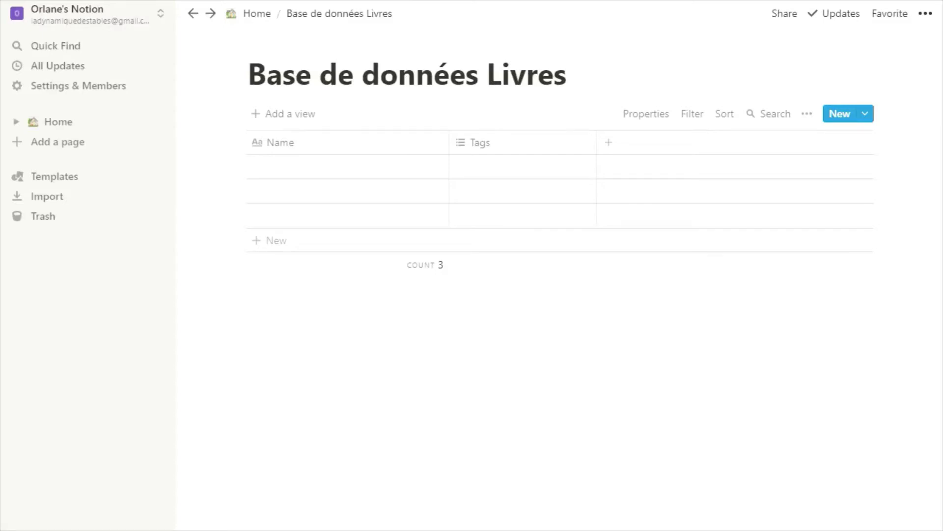
Step: Rename the table's Name column to Titre and turn the Tags column into a text column named Auteur
left_click(287, 146)
type("Titre")
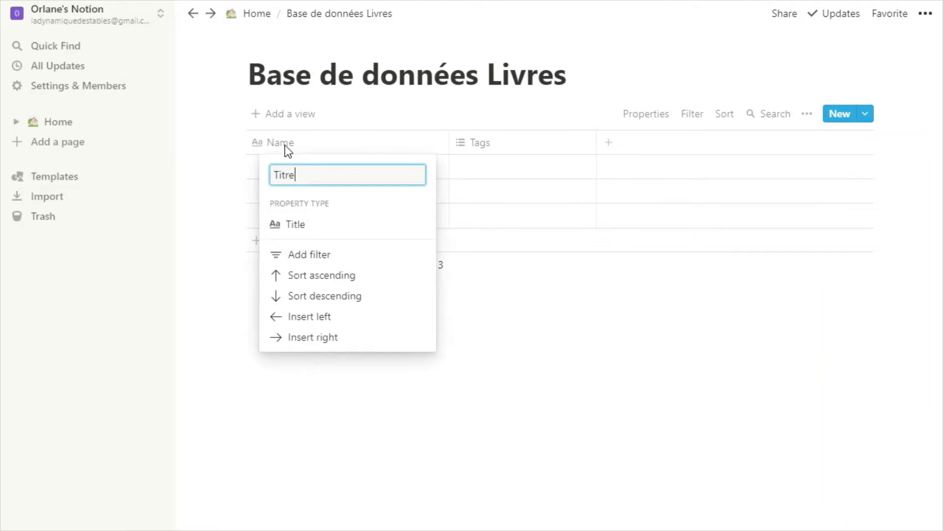
key("Return")
left_click(485, 146)
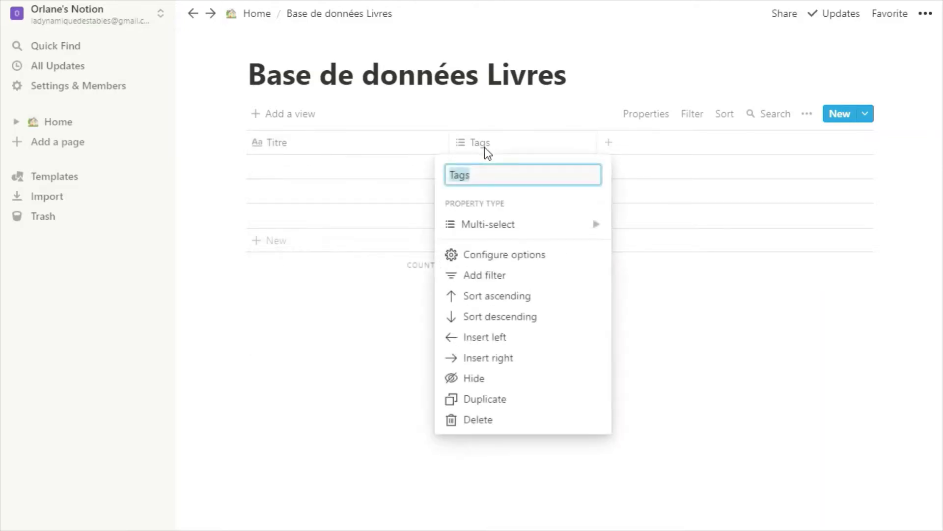
type("Auteur")
key("Return")
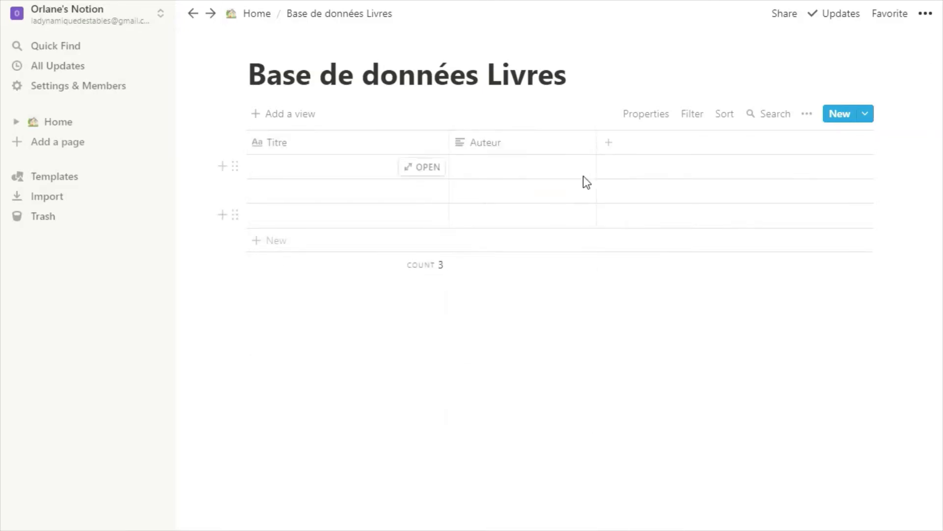
Step: Add three more columns to the table: Statut, a date column named Date, and Source
left_click(608, 142)
type("Statut")
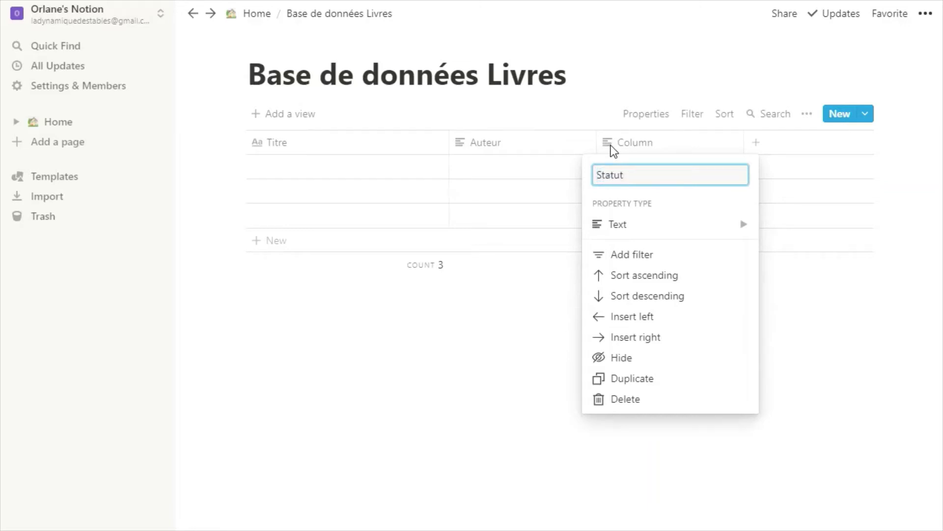
key("Return")
left_click(756, 142)
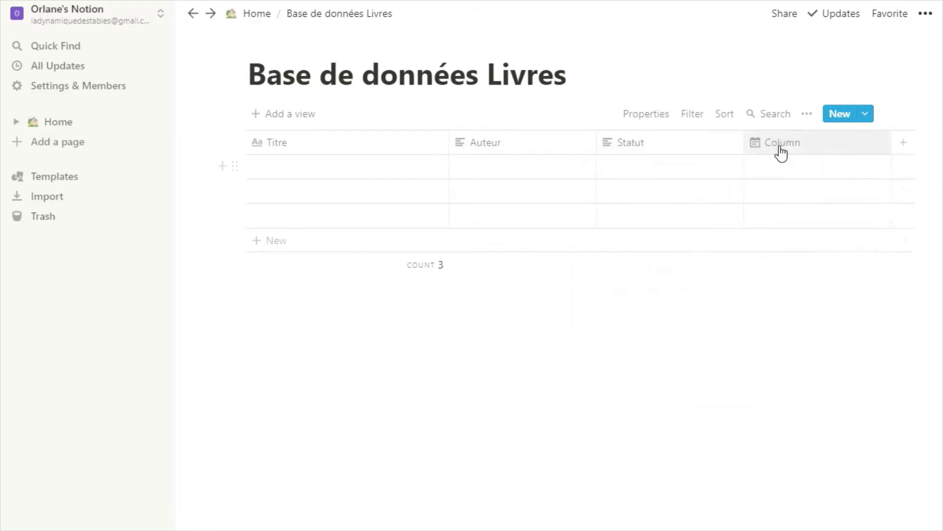
type("Date")
key("Return")
left_click(903, 143)
type("Source")
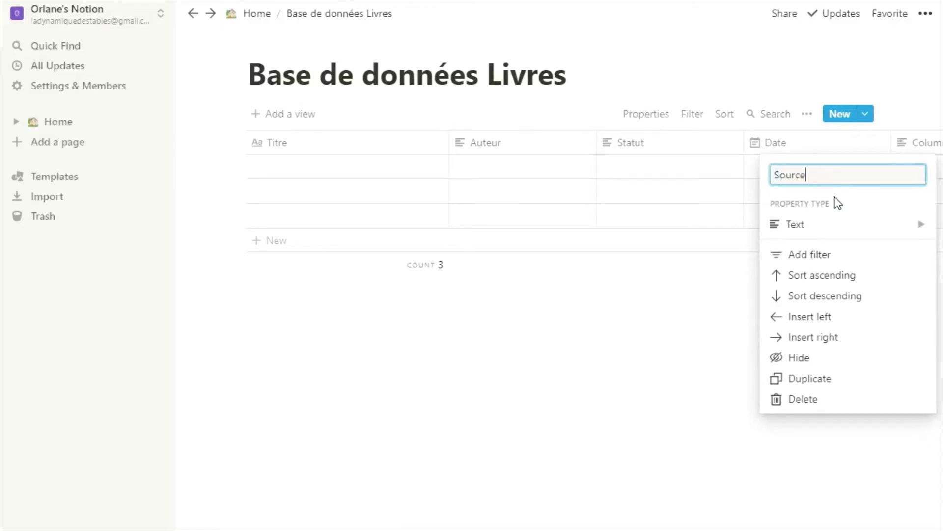
key("Return")
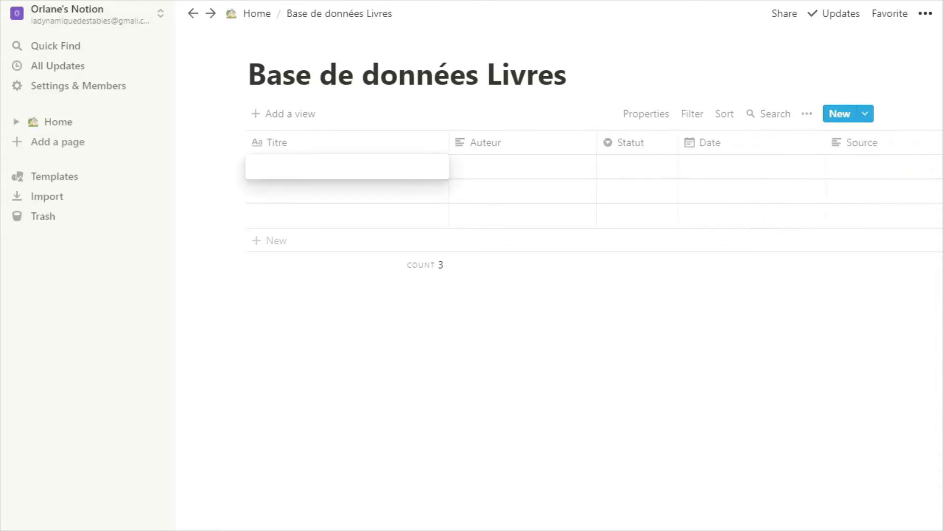
Step: Fill the first row with Pourquoi nous dormons, Dr Matthew Walker, status lu, date 25/02/2021 and source Ma bibliothèque
type("Pourquoi nous dormons")
key("Tab")
type("Dr Matthew Walker")
key("Tab")
type("lu")
key("Return")
key("Tab")
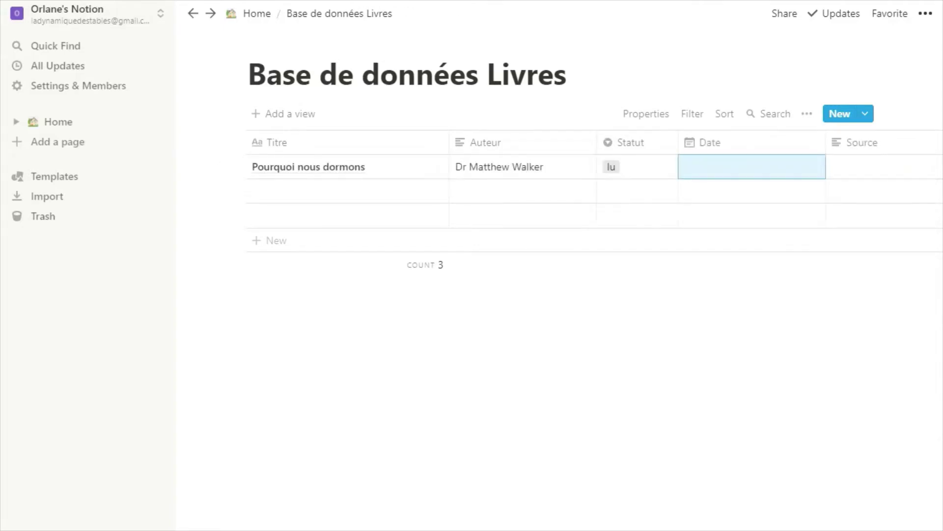
type("25/02/2021")
key("Return")
key("Tab")
type("Ma bibliothèque")
key("Return")
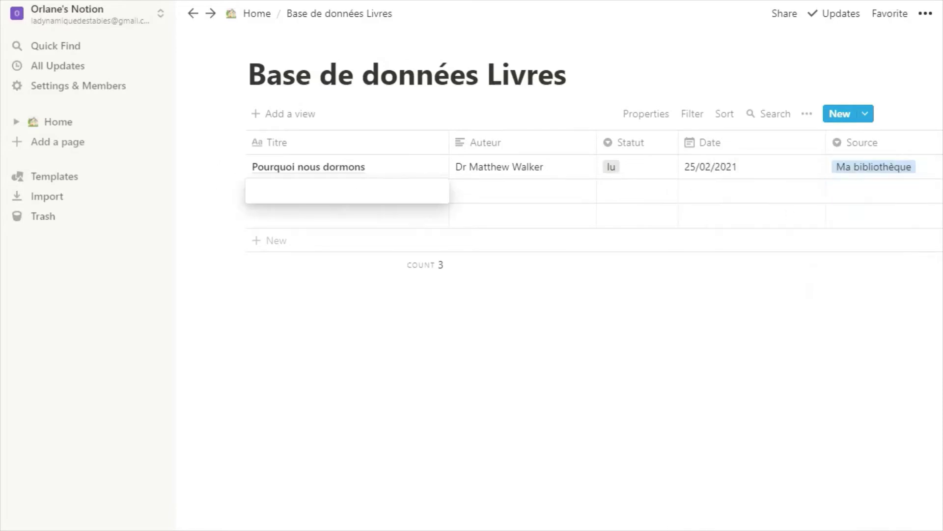
Step: Fill the second row with Factfulness, Hans Rosling, status lu, date 15/03/2021 and a person's first name as the source
type("Factfulness")
key("Tab")
type("Hans Rosling")
key("Tab")
type("lu")
key("Return")
key("Tab")
type("15/03")
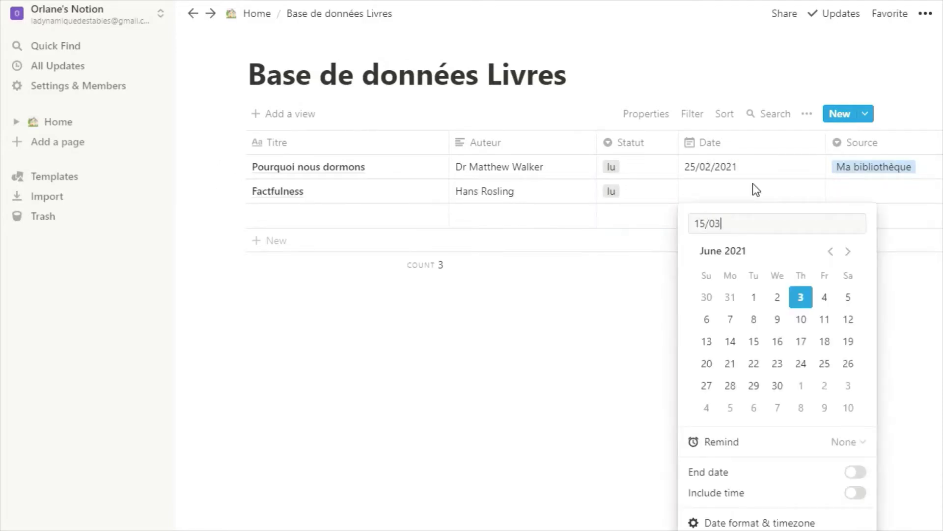
type("/2021")
key("Return")
key("Tab")
type("Sonia")
key("Return")
Step: Fill the third row with Atomka, Frank Thilliez, status lu, date 15/12/2019 and source Médiathèque
left_click(362, 216)
type("Atomka")
key("Tab")
type("Fran")
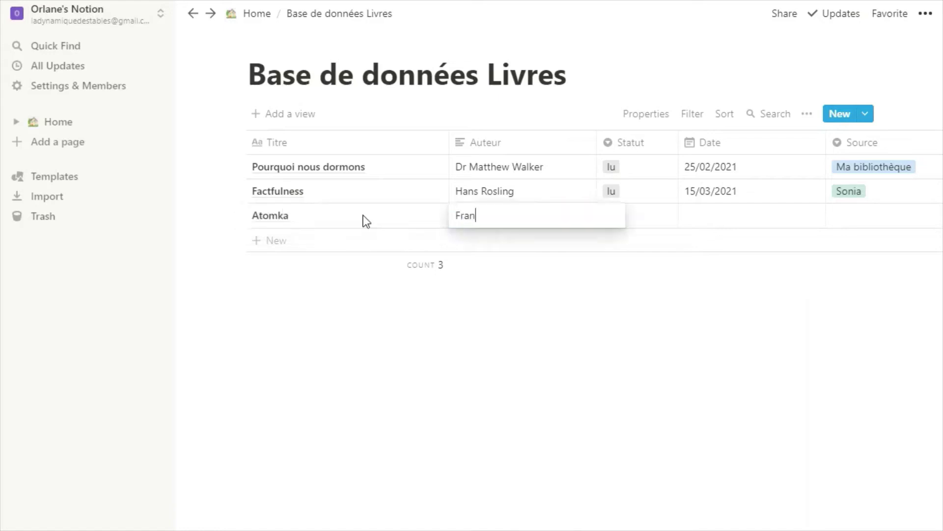
type("k Thilliez")
key("Tab")
type("lu")
key("Return")
key("Tab")
type("15/12/2019")
key("Return")
key("Tab")
left_click(767, 303)
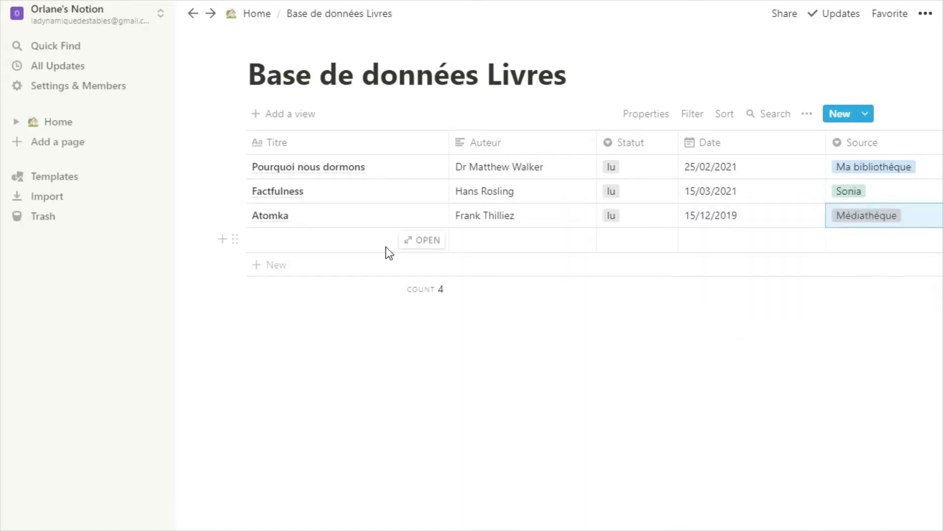
Step: Fill the fourth row with Pandemia, Frank Thilliez, status lu, date 20/12/2019 and source Médiathèque
left_click(359, 247)
type("Pandemia")
key("Tab")
type("Frank Thilliez")
key("Tab")
type("lu")
key("Return")
key("Down")
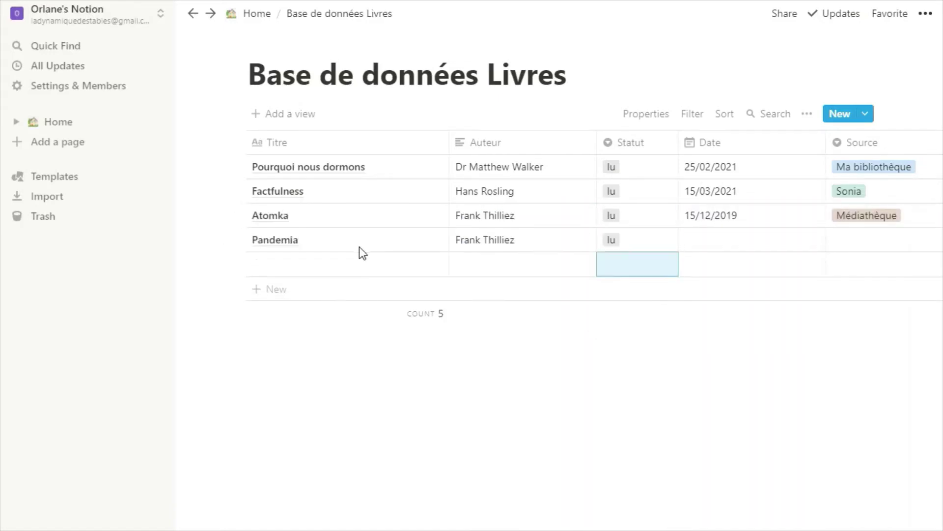
left_click(737, 240)
type("20/12/2019")
key("Return")
left_click(861, 239)
Step: Start the fifth row with the title 1991, author Frank Thilliez and status à acheter
left_click(320, 263)
type("1991")
key("Tab")
type("Fra")
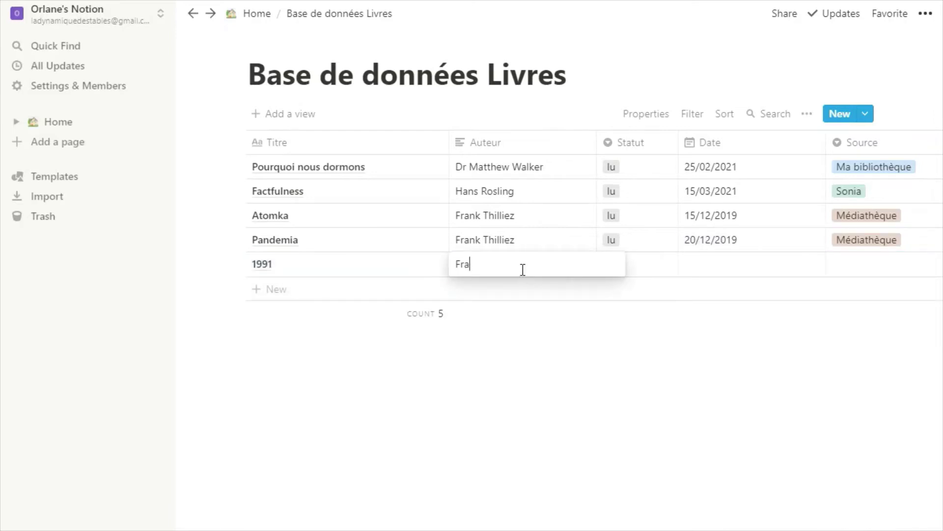
type("nk Thilliez")
key("Tab")
type("à")
key("Return")
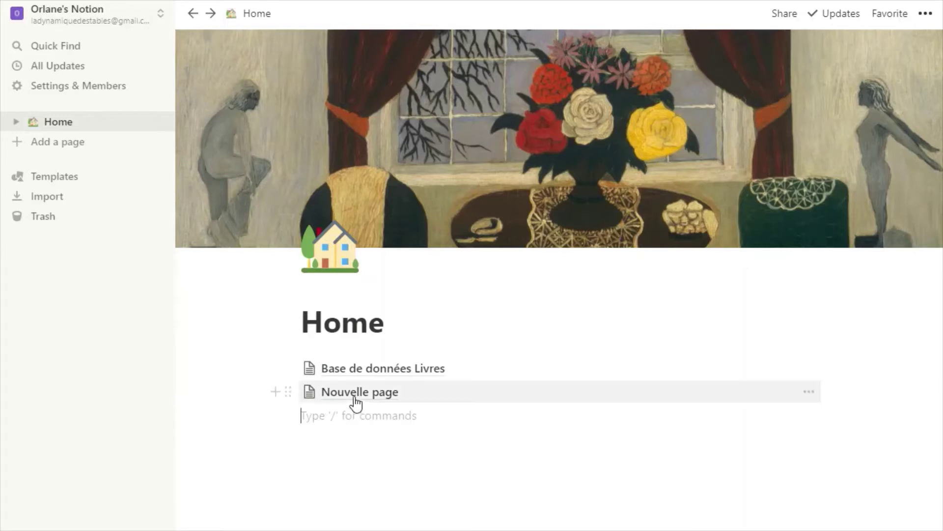
Step: Open Nouvelle page from Home and insert a linked database of Base de données Livres in it
left_click(359, 396)
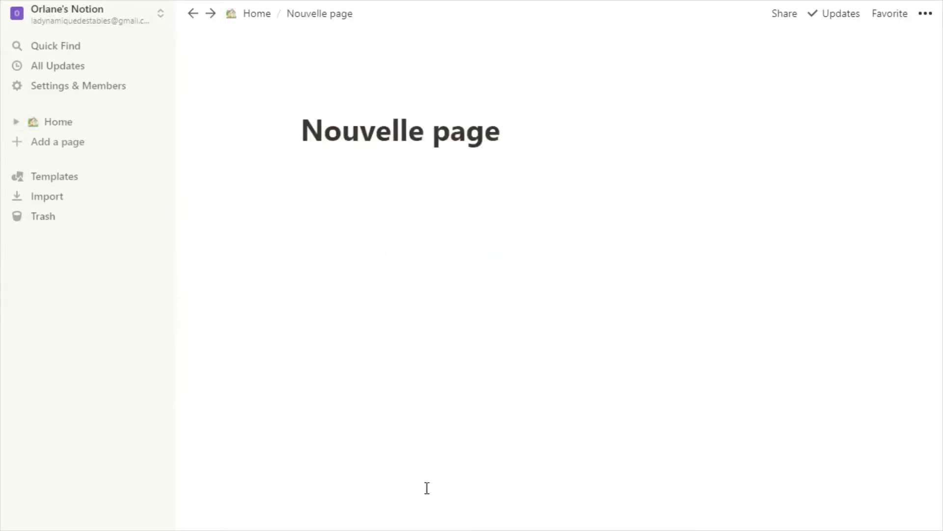
left_click(394, 236)
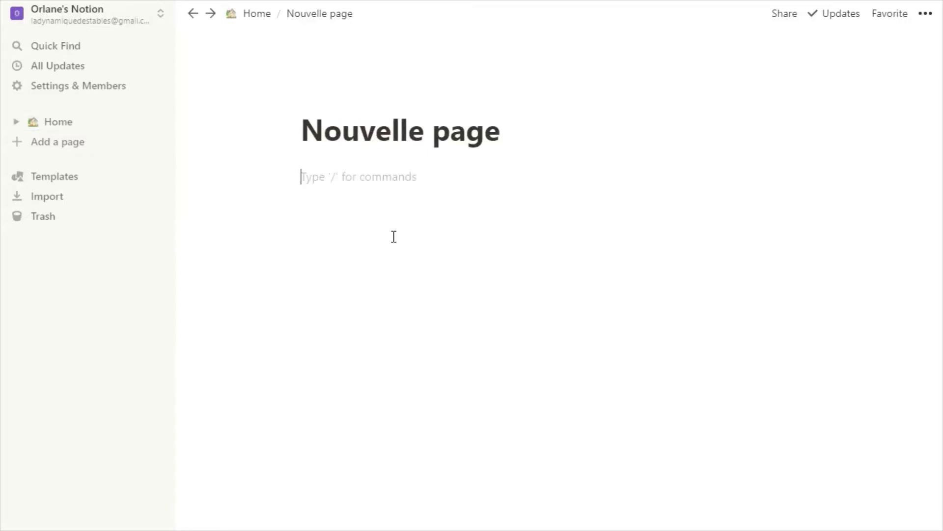
type("/lin")
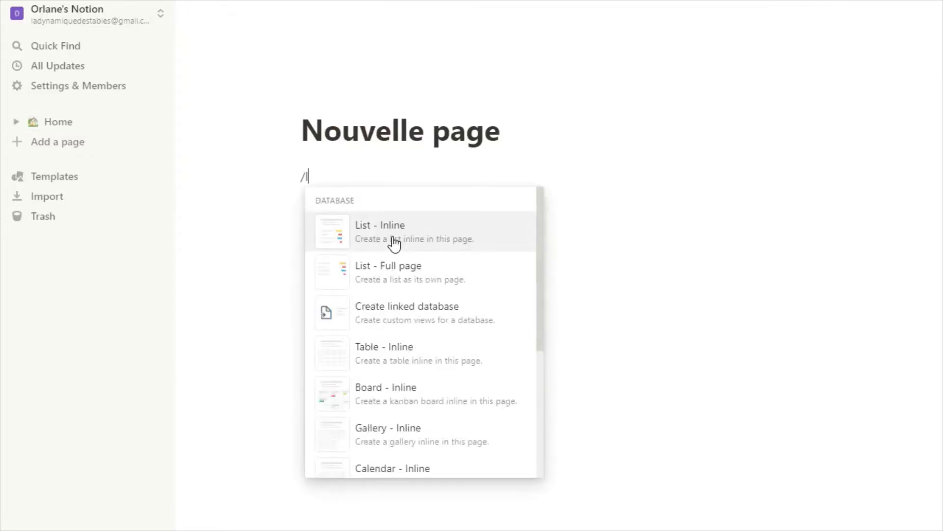
key("BackSpace")
key("BackSpace")
key("BackSpace")
type("cre")
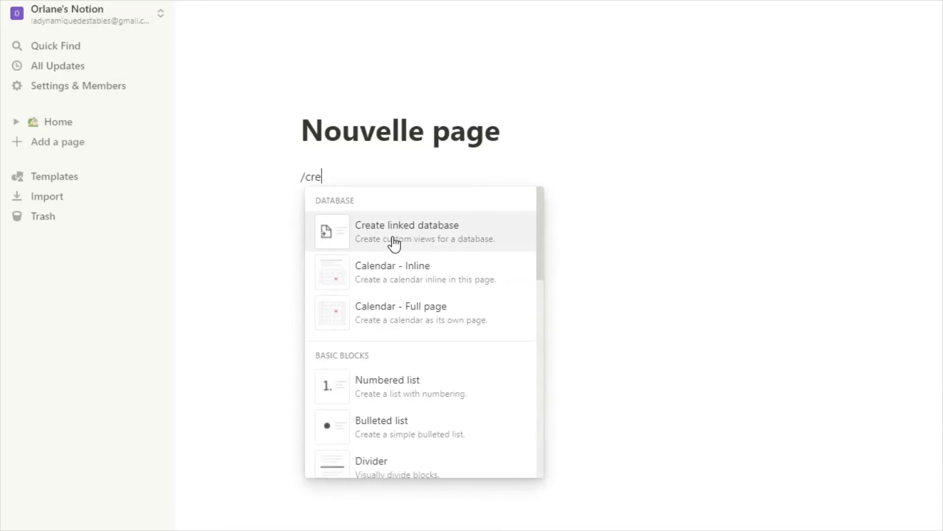
left_click(394, 241)
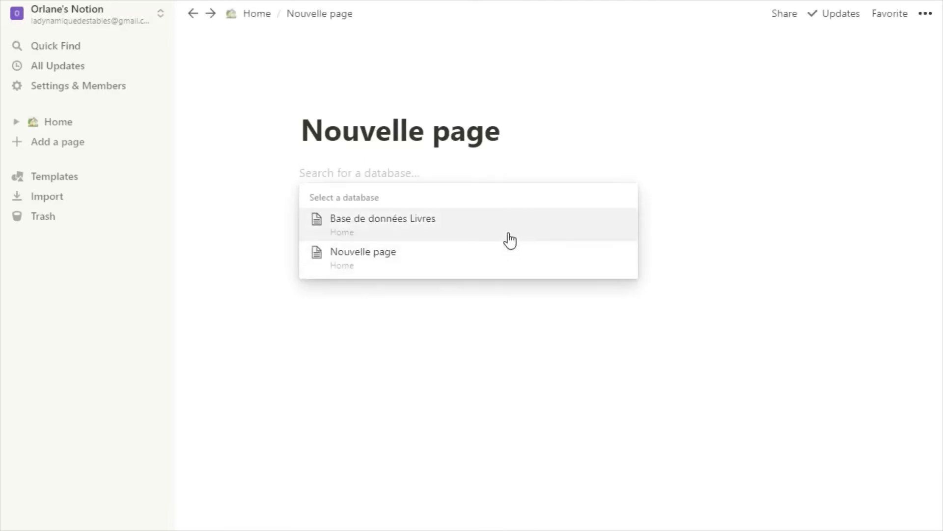
left_click(510, 240)
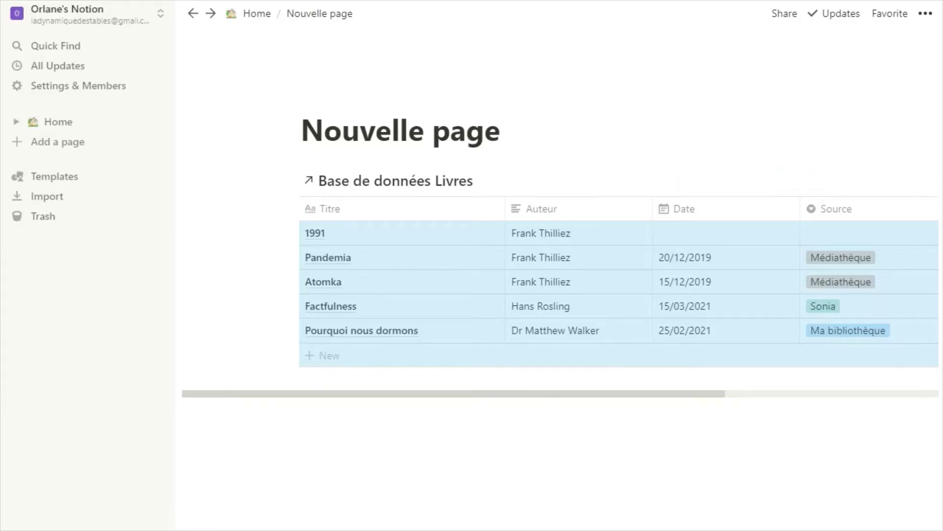
Step: Move the Atomka row above the Pandemia row in the linked table
left_click_drag(707, 394, 638, 372)
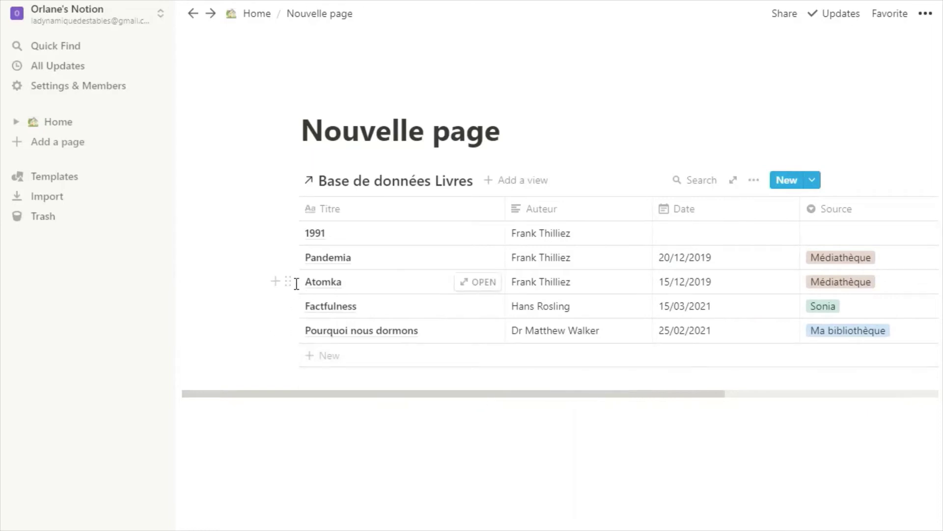
left_click_drag(285, 278, 293, 237)
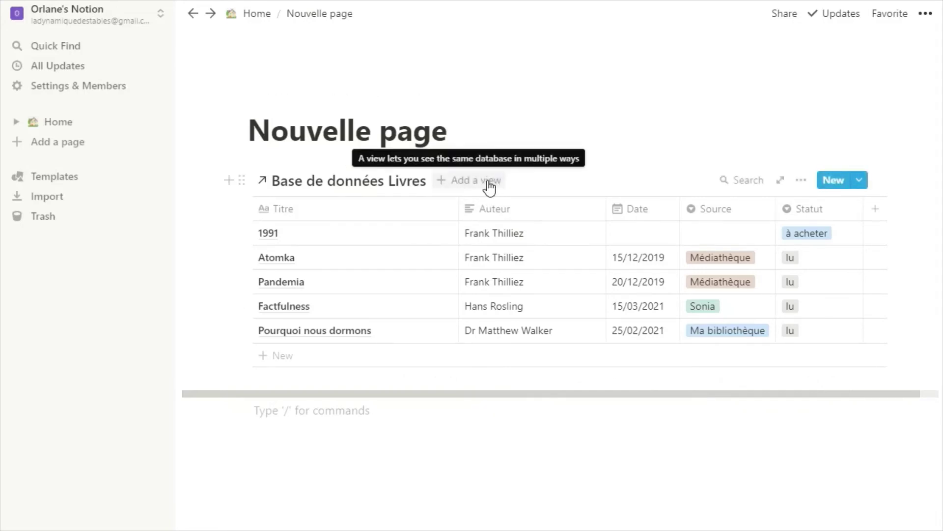
left_click(482, 183)
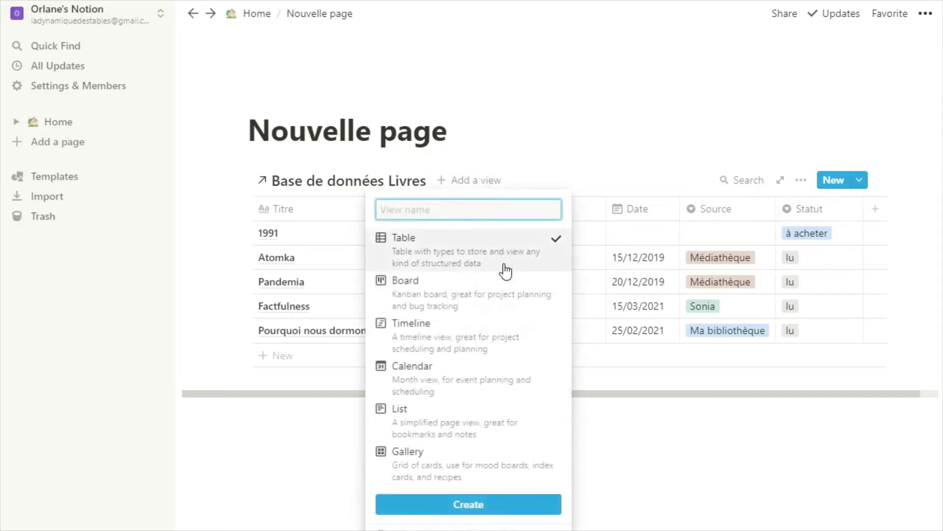
mouse_move(516, 263)
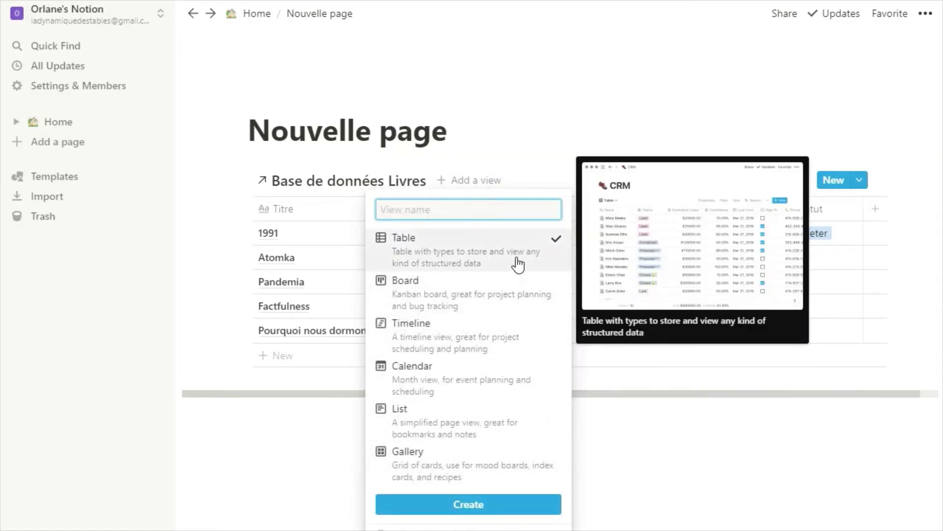
left_click(652, 421)
left_click(553, 213)
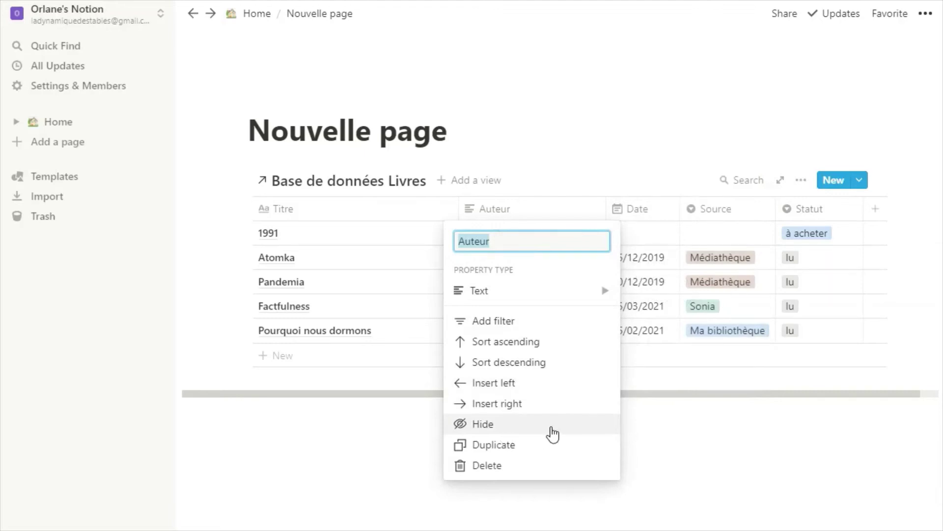
left_click(683, 422)
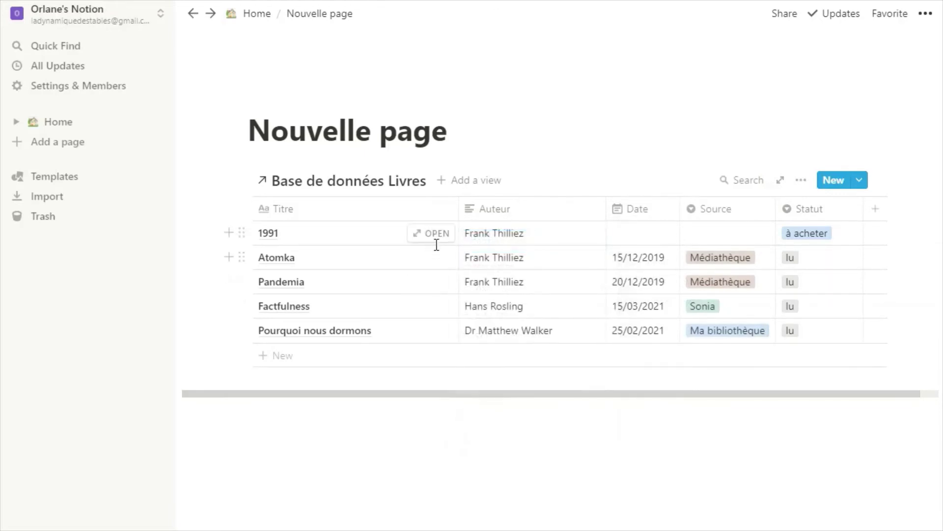
Step: Create a List view of the linked book database and look at the Pourquoi nous dormons entry from it
left_click(476, 180)
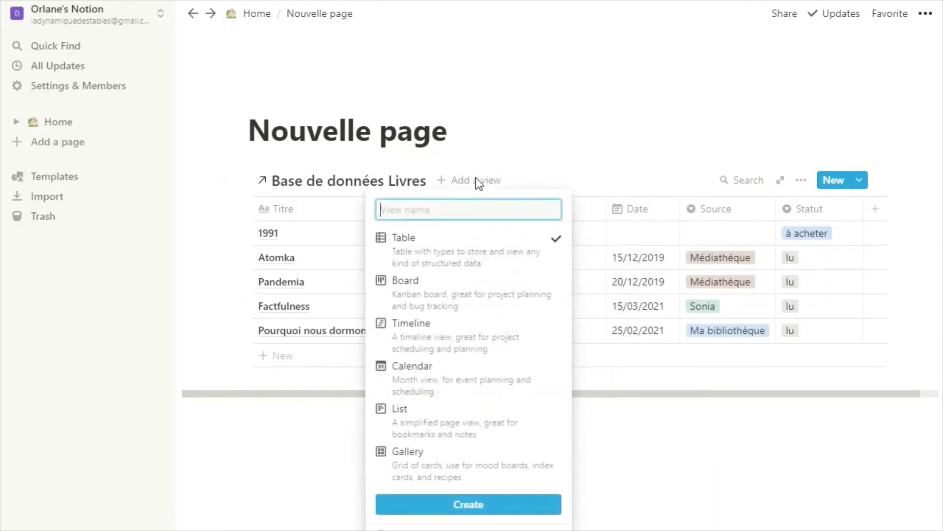
left_click(446, 419)
left_click(497, 505)
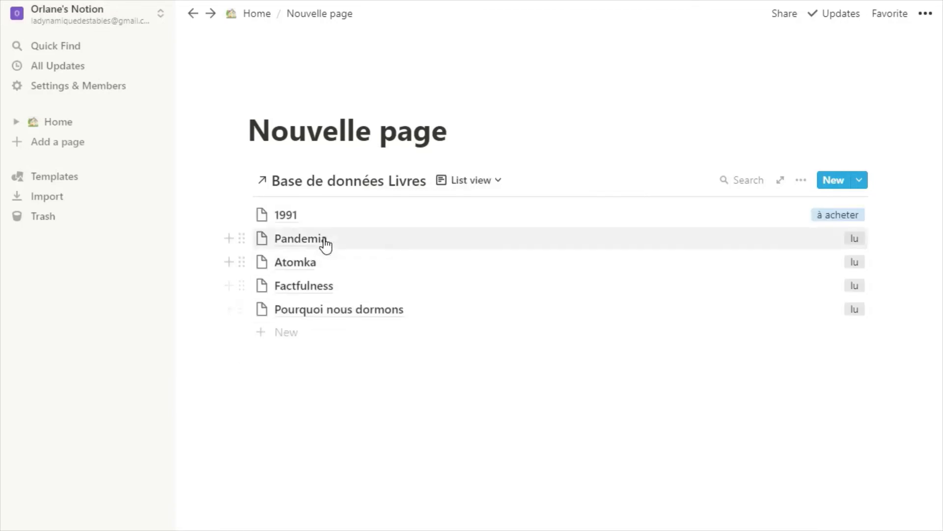
left_click(336, 310)
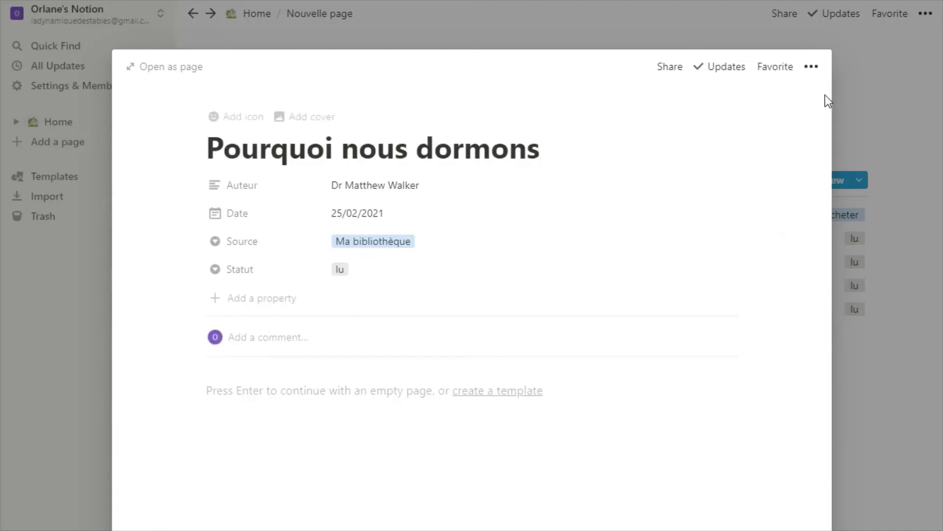
left_click(850, 81)
Step: Create an additional view of the linked book database using the Board layout
left_click(459, 183)
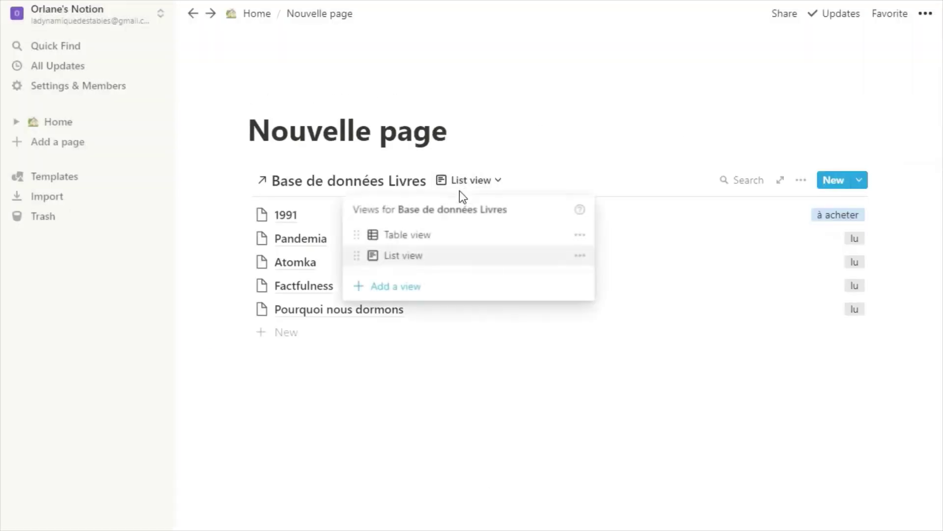
left_click(418, 294)
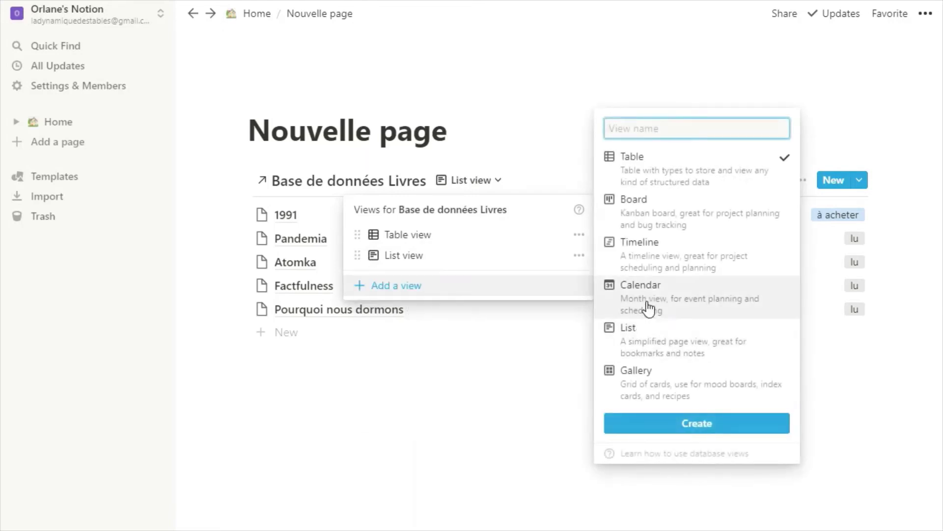
left_click(645, 216)
left_click(697, 423)
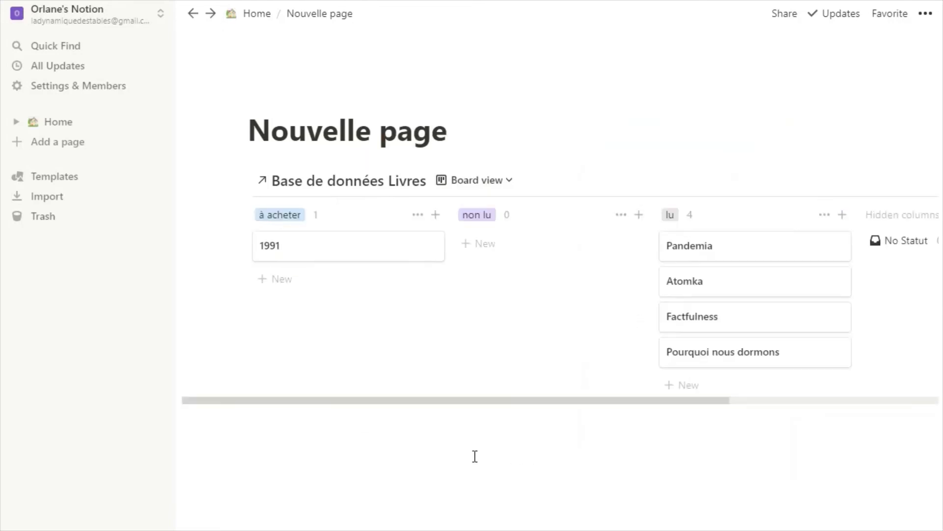
Step: Move the 1991 card from à acheter to the non lu column and open its page
left_click_drag(307, 258, 521, 273)
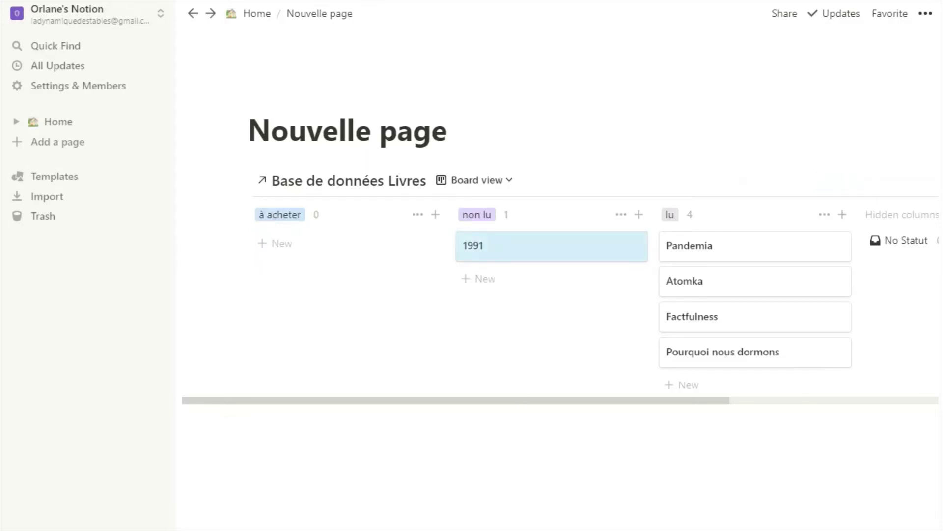
left_click(473, 251)
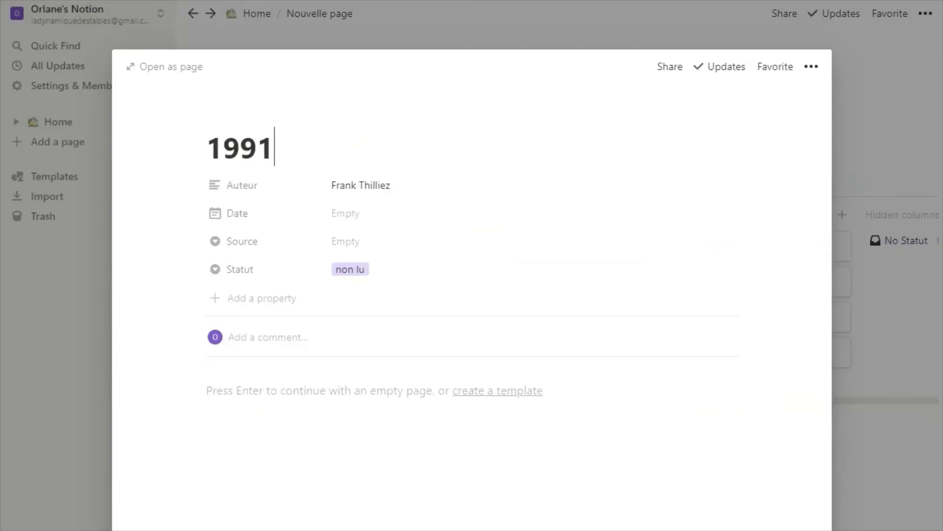
Step: Look at the Date property's calendar on the 1991 page without choosing a date and close the page
left_click(352, 223)
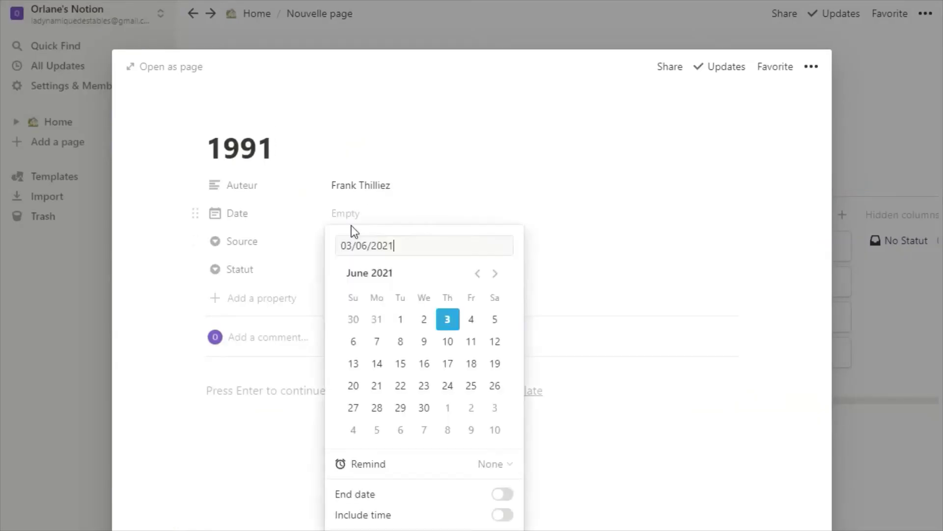
left_click(588, 478)
left_click(874, 169)
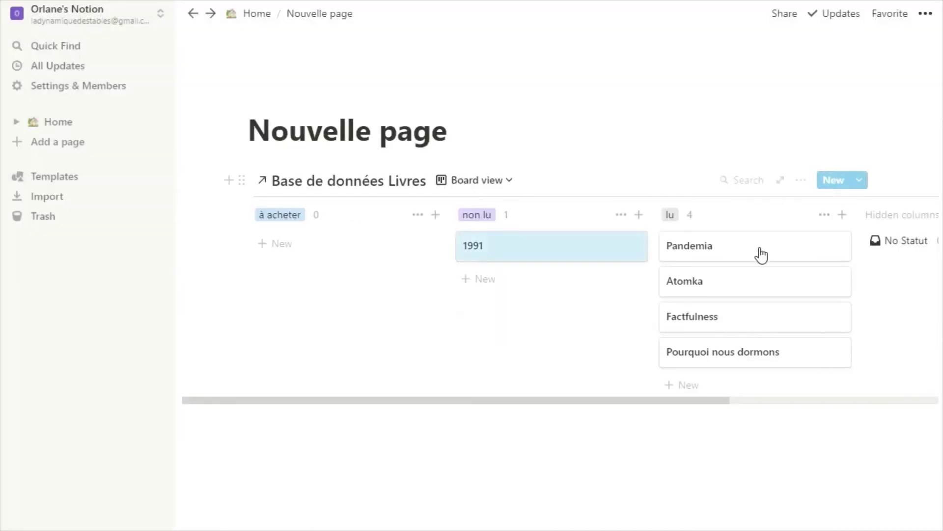
Step: Create a Calendar view of the linked book database and go back through the months to March 2021
left_click(484, 182)
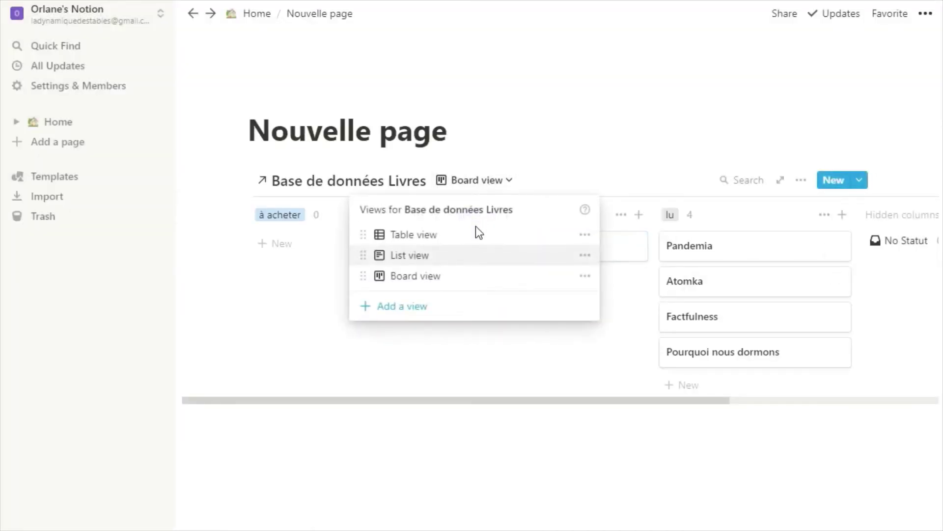
left_click(445, 317)
left_click(650, 313)
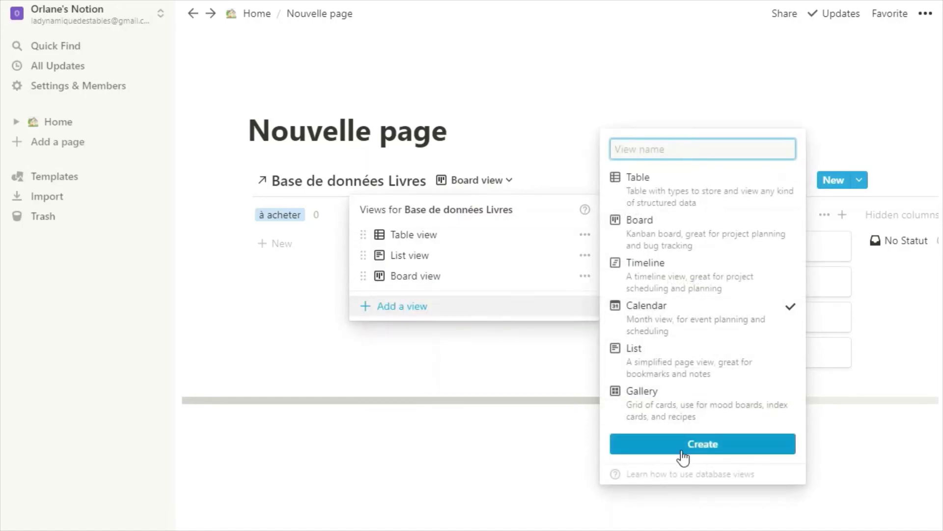
left_click(654, 454)
left_click(802, 212)
left_click(802, 212)
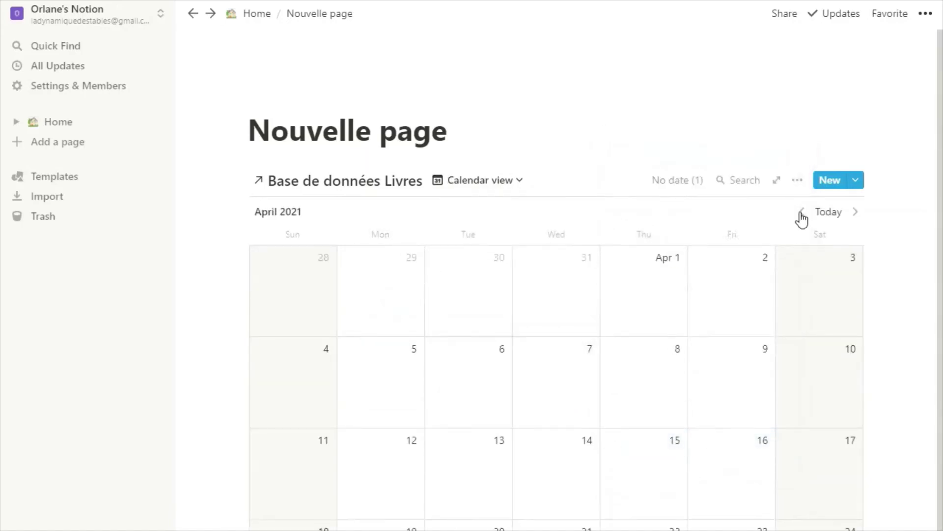
left_click(802, 212)
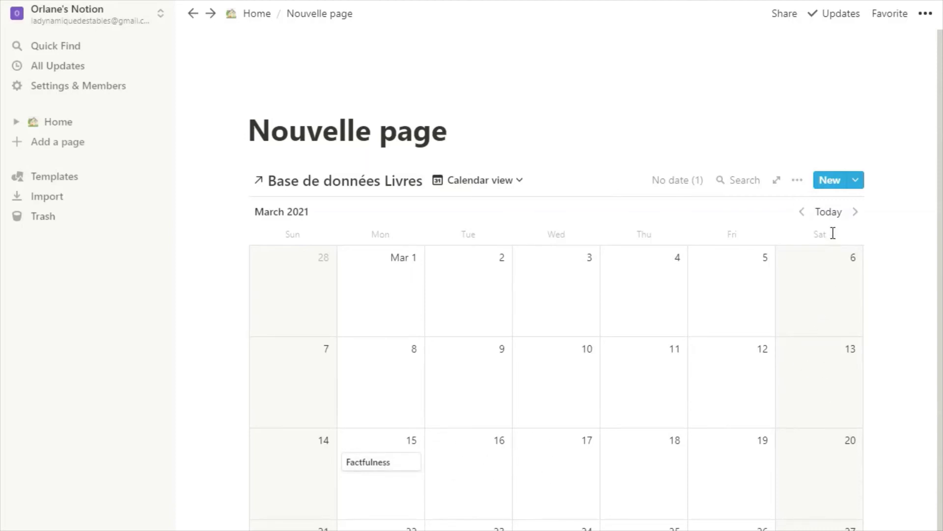
Step: Create a Timeline view of the linked book database and extend the Pourquoi nous dormons bar to end on March 4, 2021
left_click(512, 190)
left_click(488, 329)
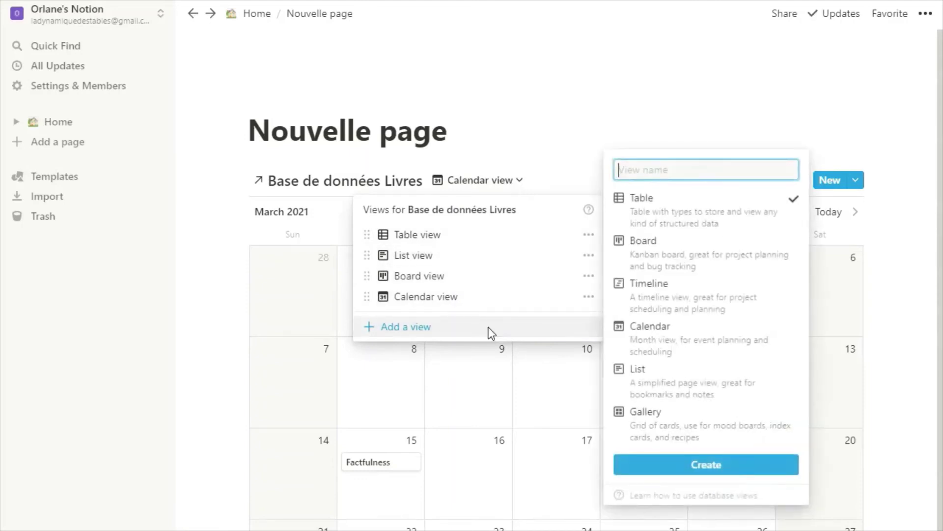
left_click(670, 304)
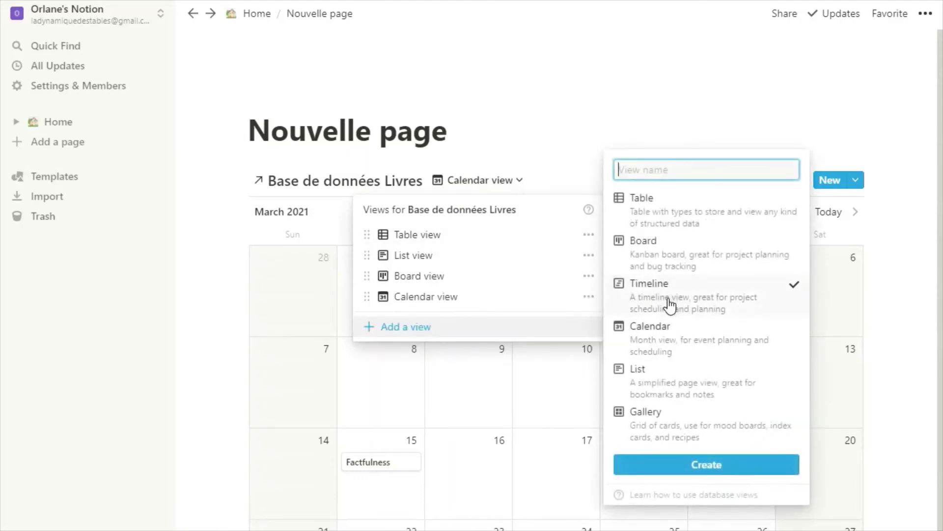
left_click(715, 470)
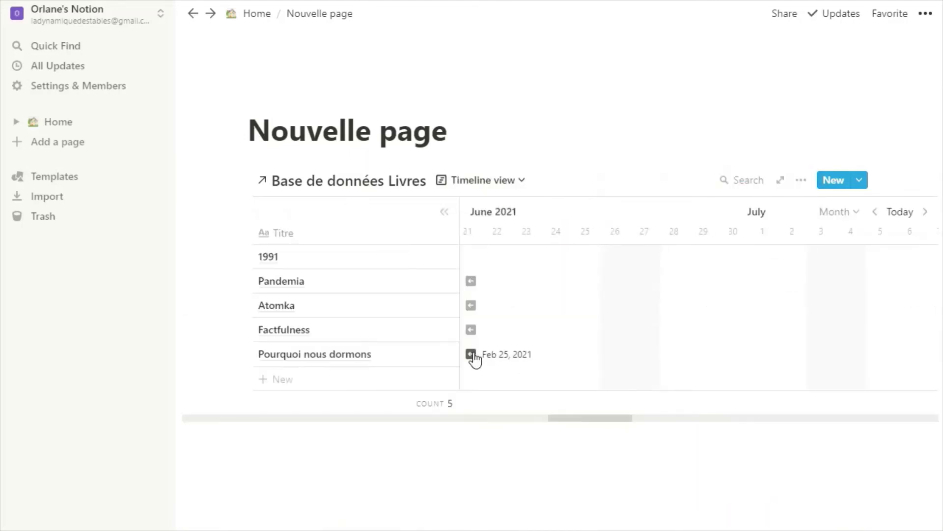
left_click(472, 355)
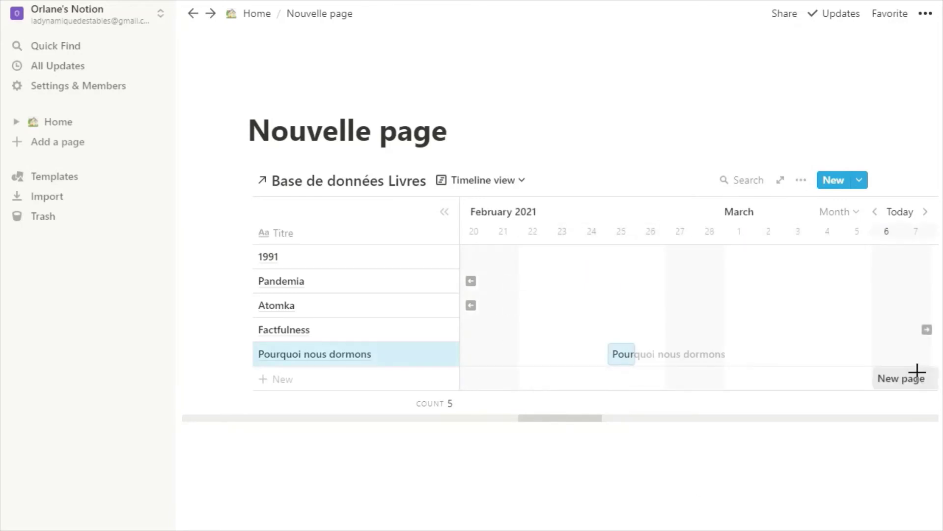
left_click_drag(634, 354, 837, 368)
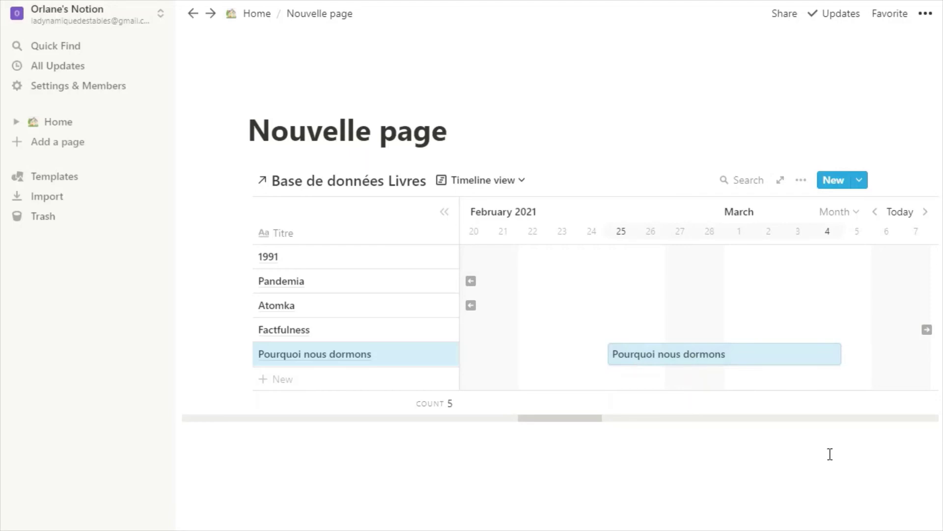
Step: Create an additional view of the linked book database using the Gallery layout
left_click(467, 182)
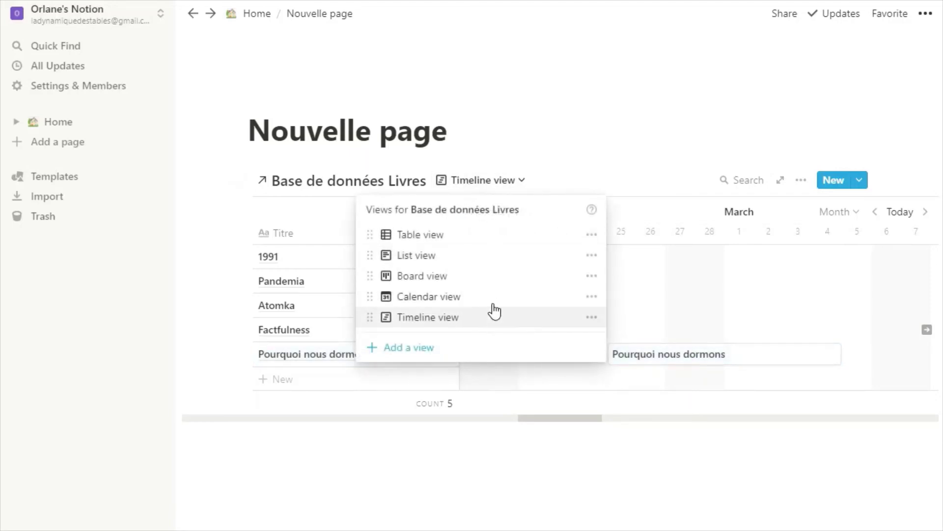
left_click(467, 351)
left_click(667, 443)
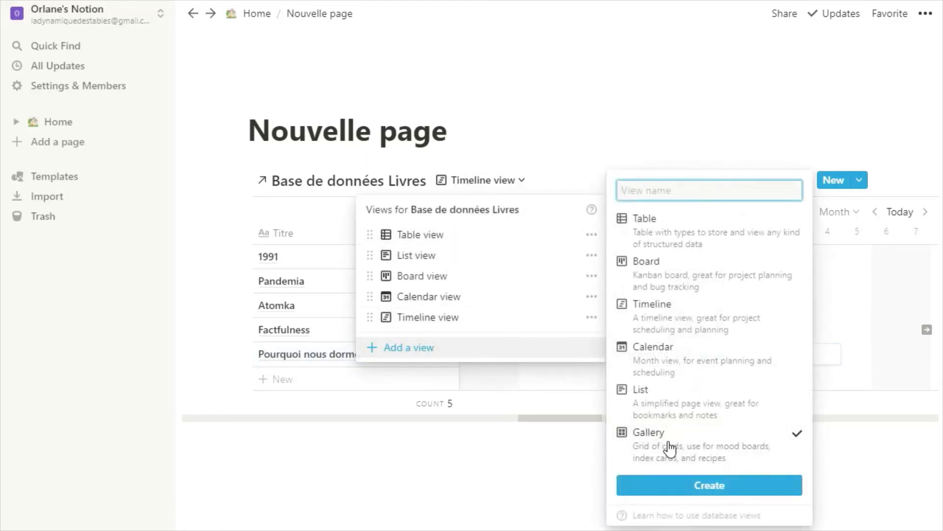
left_click(706, 491)
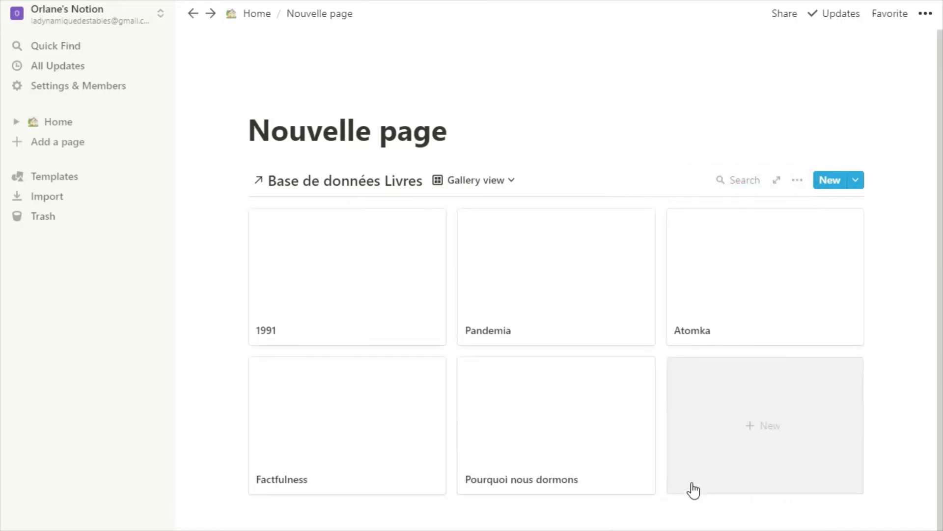
Step: Show the Auteur and Source properties on the gallery cards and set the card preview to None
left_click(798, 180)
left_click(827, 319)
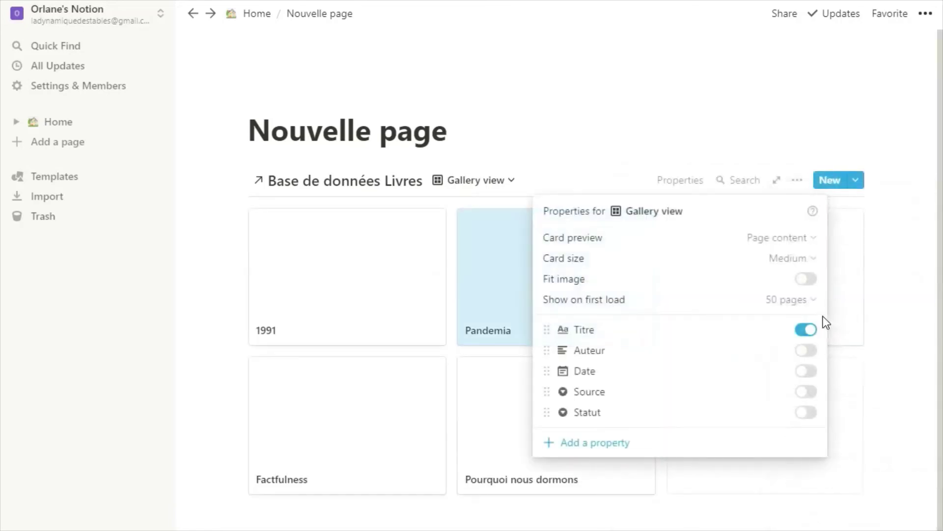
left_click(806, 350)
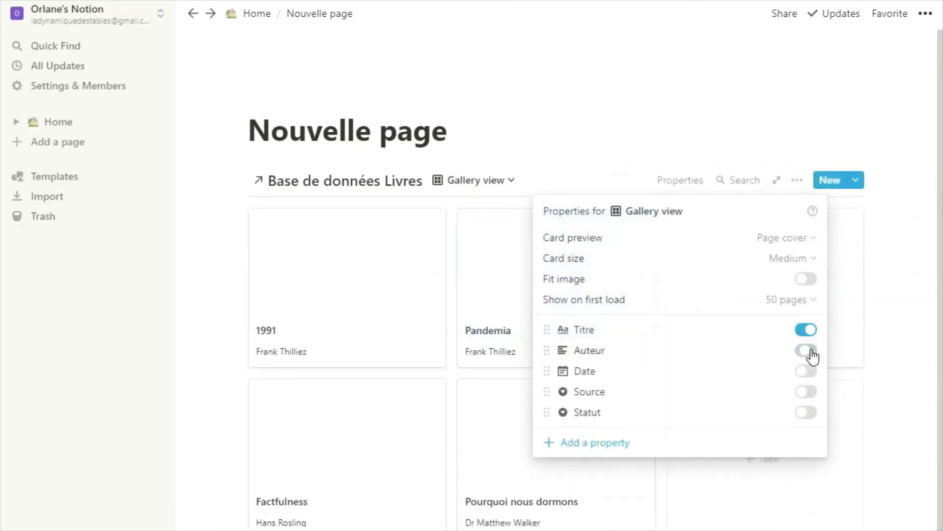
left_click(806, 391)
left_click(792, 241)
left_click(754, 263)
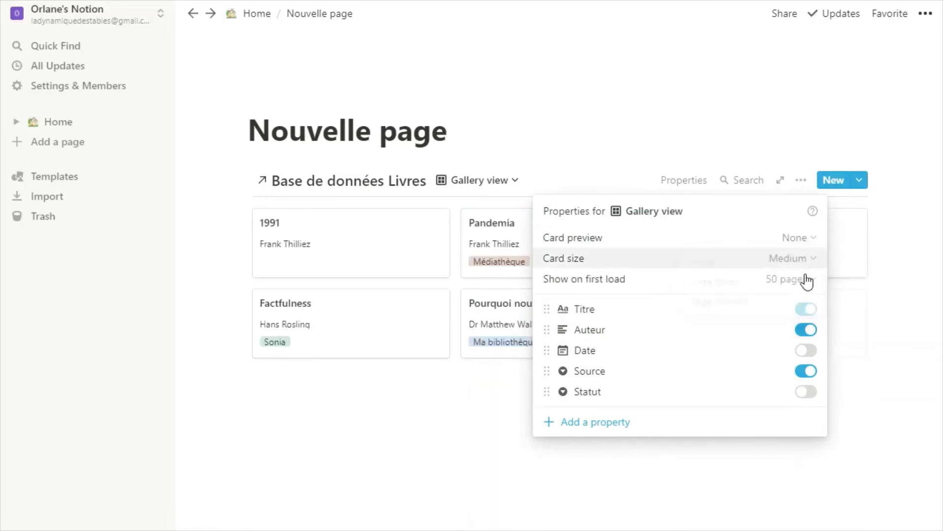
left_click(888, 329)
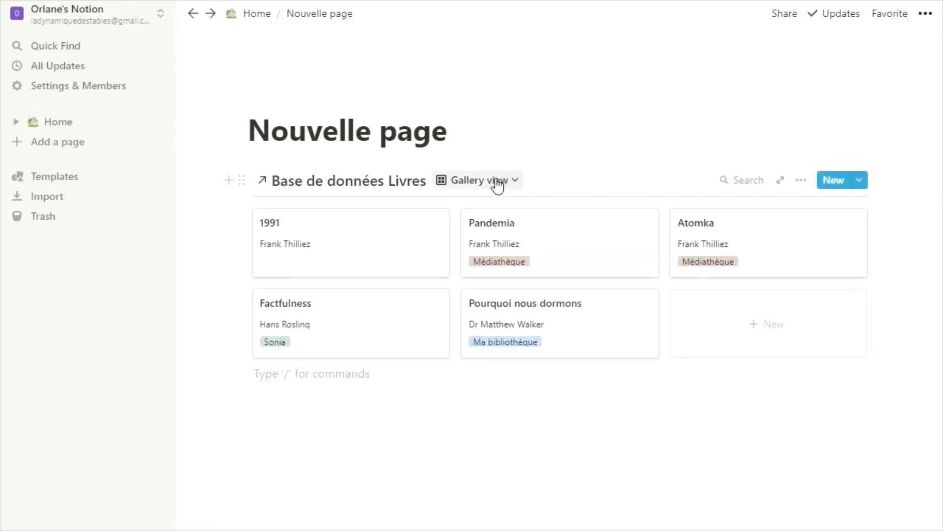
Step: Add a filter to the Gallery view keeping books whose Date is after the exact date December 31, 2020
left_click(802, 183)
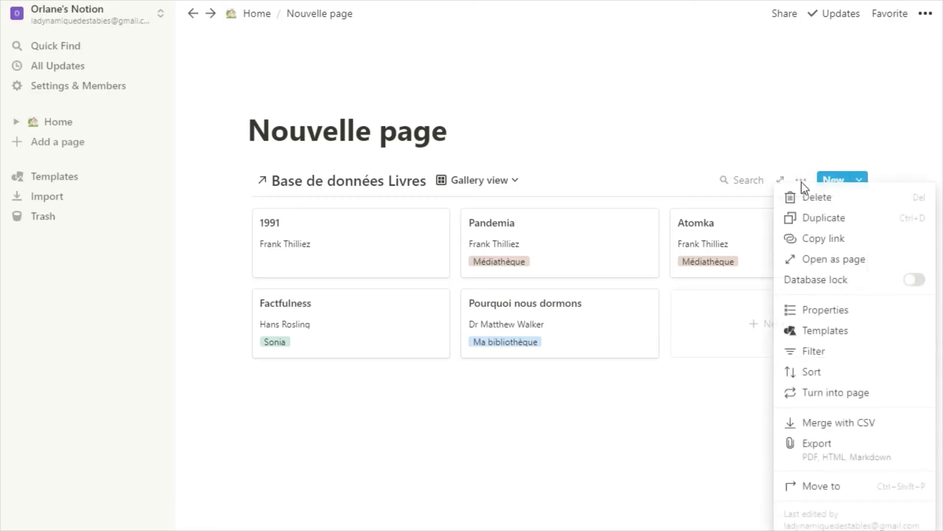
left_click(836, 351)
left_click(572, 320)
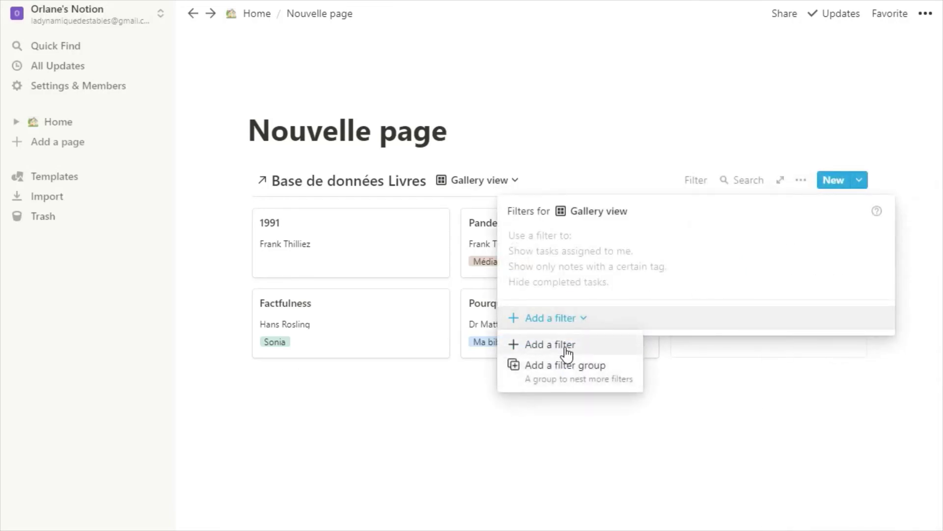
left_click(565, 344)
left_click(565, 386)
left_click(796, 240)
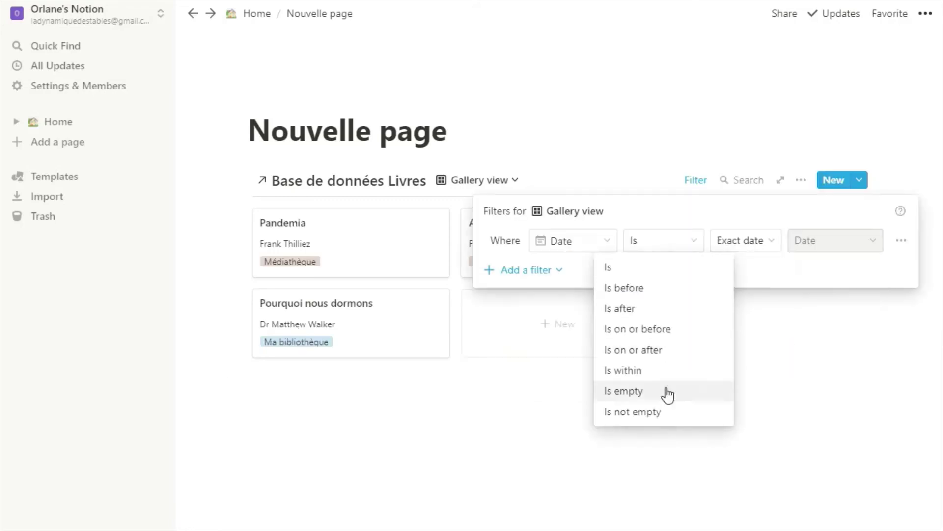
left_click(624, 308)
left_click(836, 240)
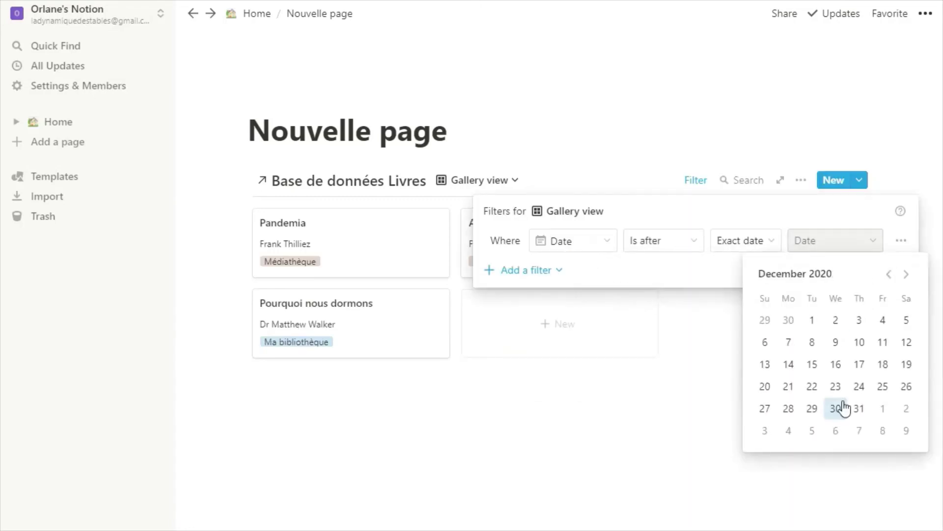
left_click(857, 408)
Step: Filter the Gallery view to books whose Auteur contains "Thilliez"
left_click(663, 269)
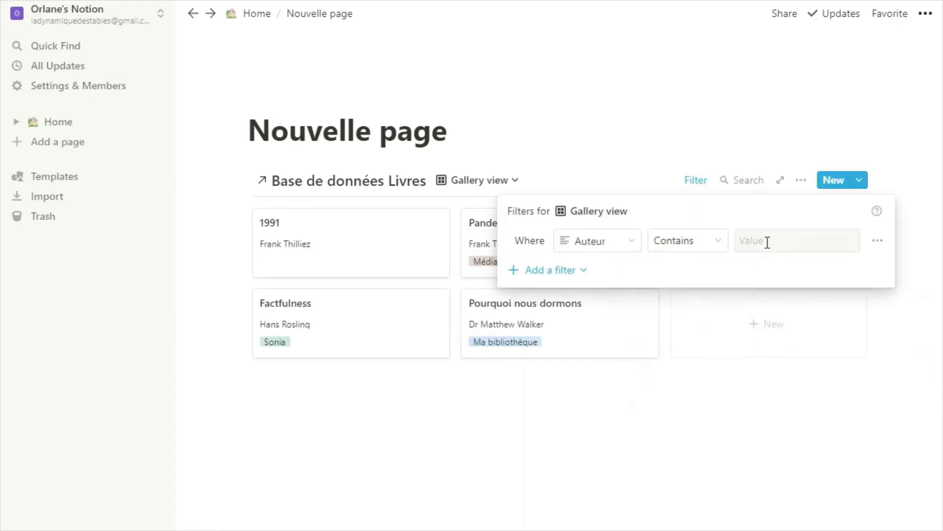
type("Thi")
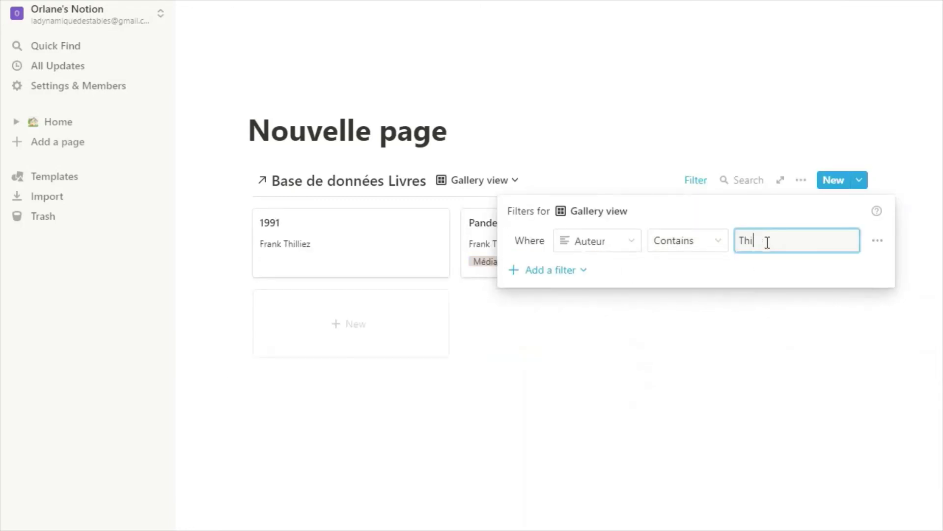
type("lliez")
left_click(835, 373)
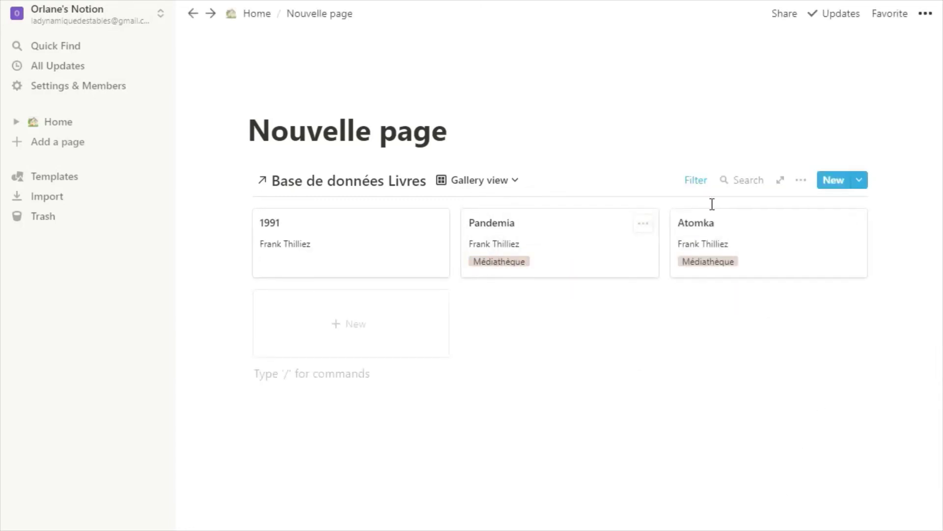
Step: Create another Gallery view of the linked book database named "Ma bibliothèque"
left_click(509, 183)
left_click(586, 375)
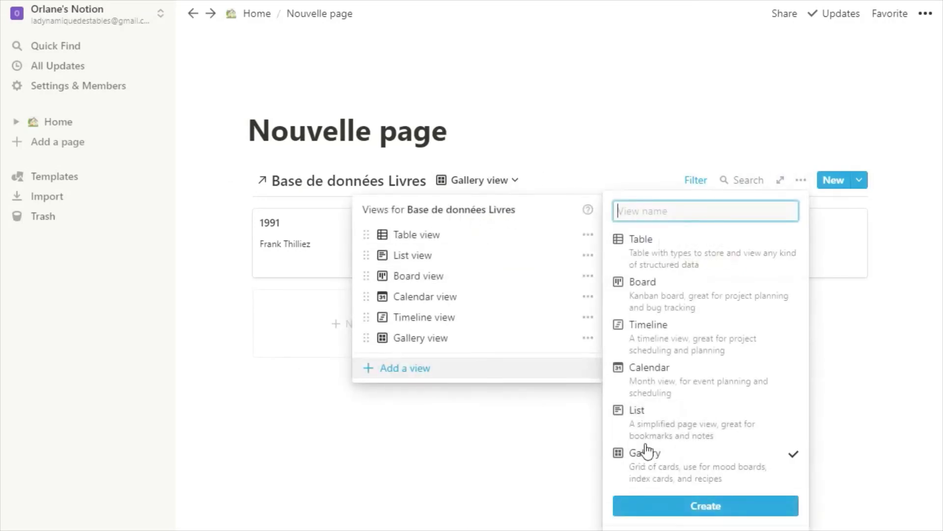
type("Ma bibliothèque")
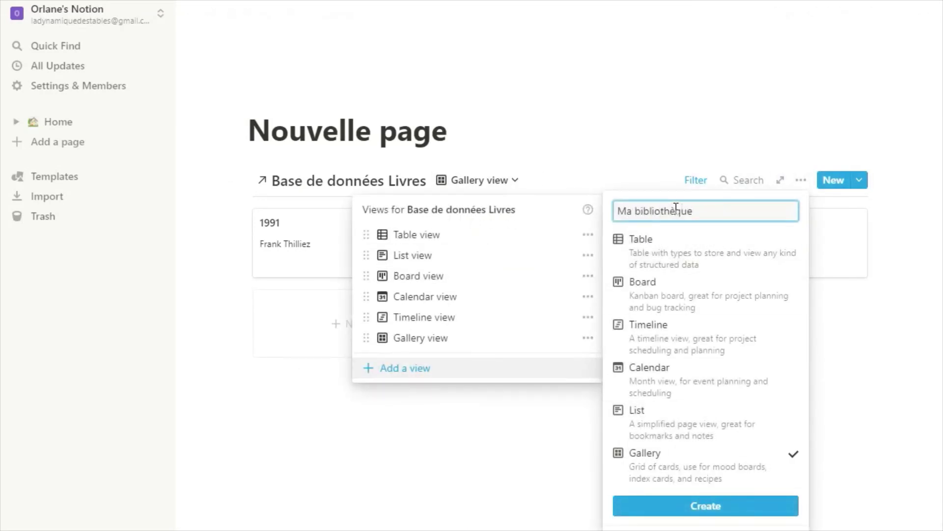
key("Return")
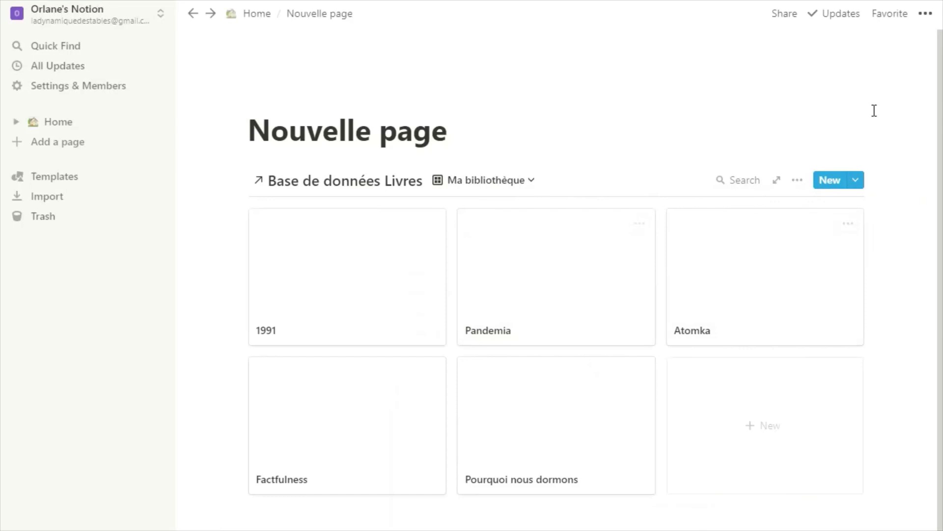
Step: Filter the Ma bibliothèque view to books whose Source is Ma bibliothèque
left_click(796, 181)
left_click(832, 348)
left_click(541, 317)
left_click(543, 346)
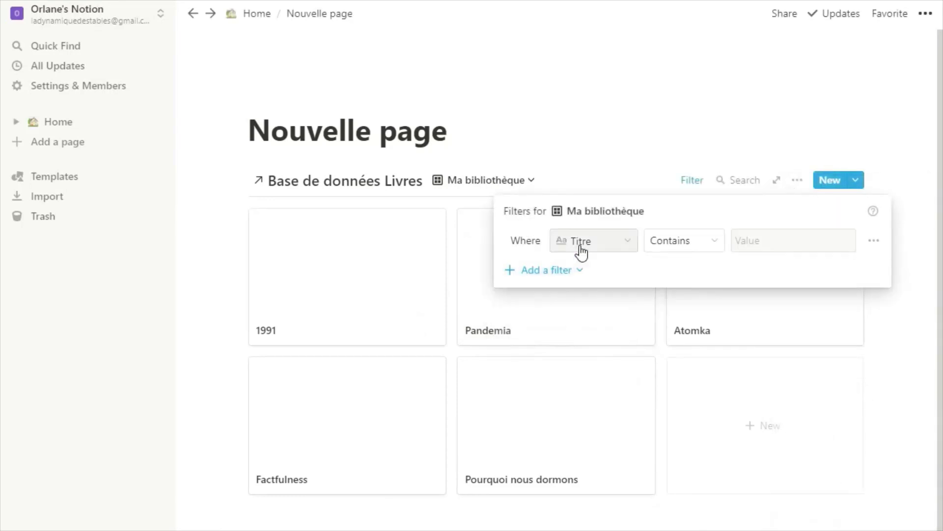
left_click(579, 249)
left_click(592, 371)
left_click(776, 365)
left_click(786, 240)
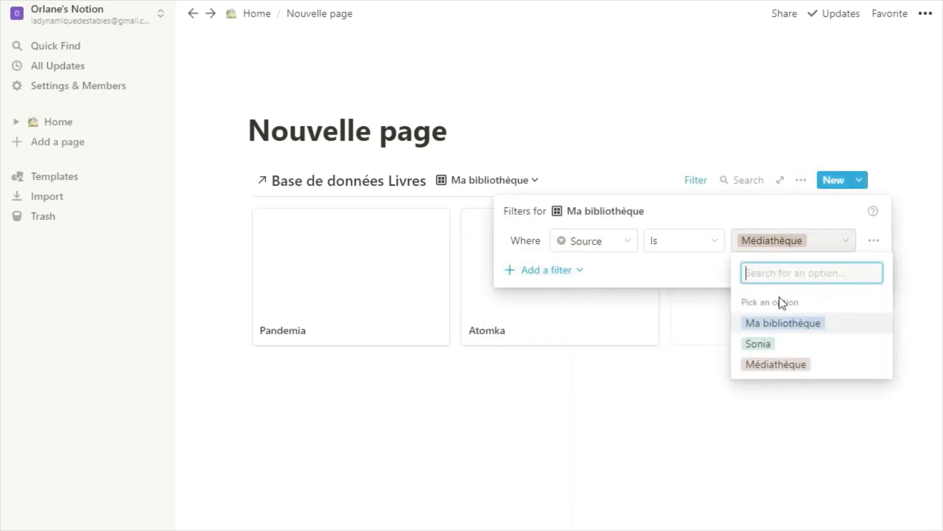
left_click(781, 323)
left_click(759, 392)
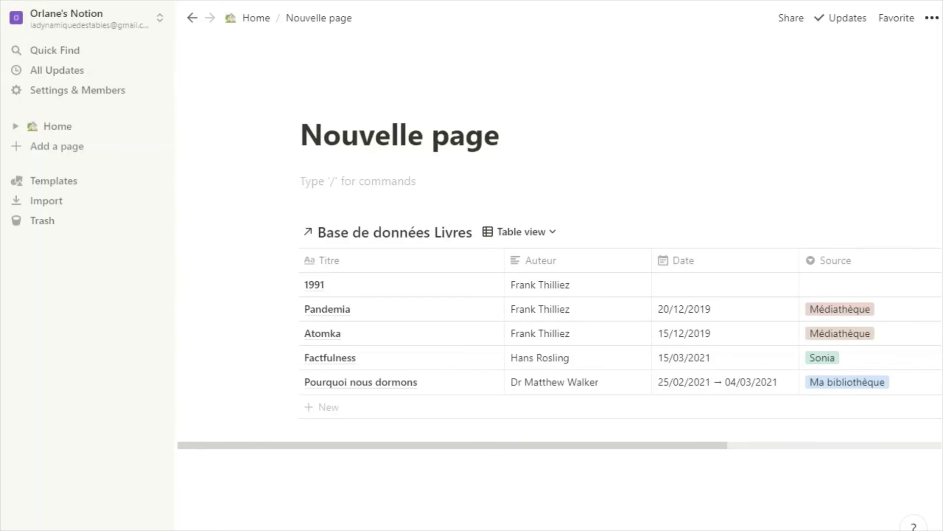
Step: Insert a synced block above the linked Base de données Livres table and move the table into it
key("Return")
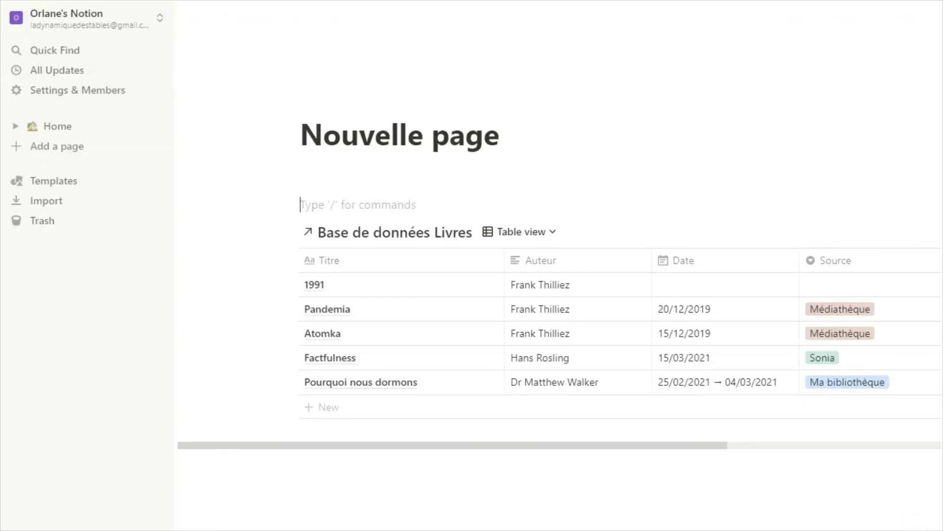
type("/syn")
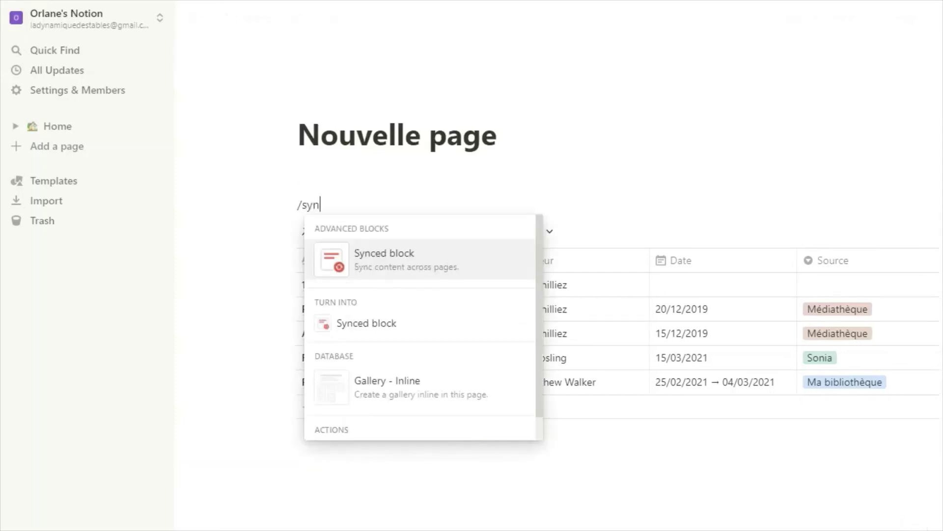
key("Return")
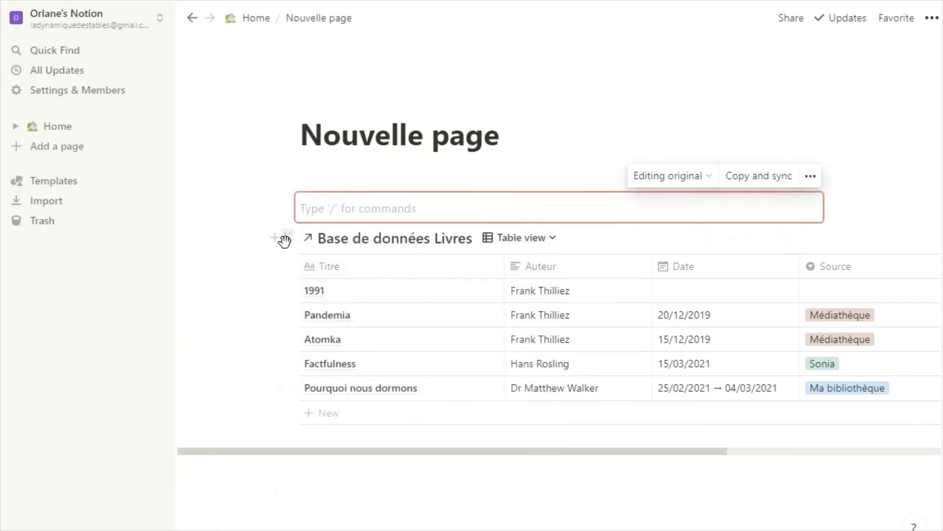
left_click_drag(289, 240, 308, 209)
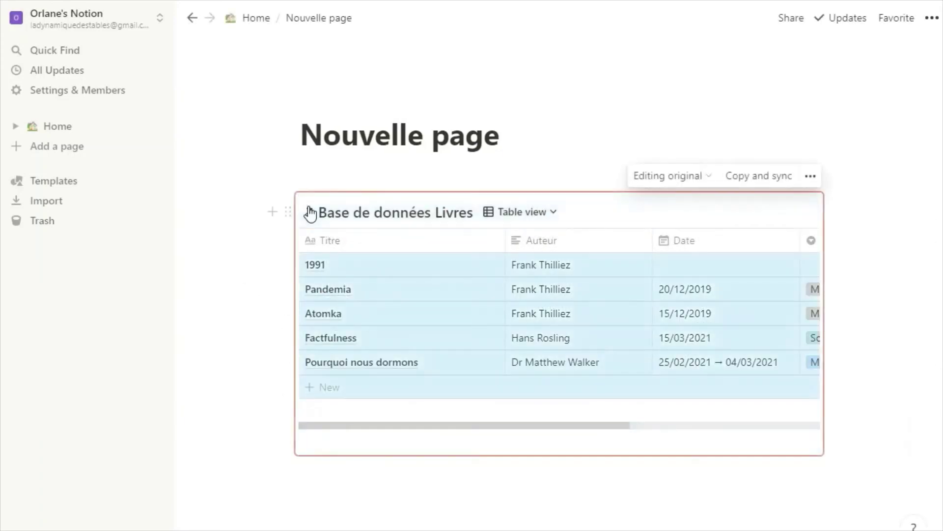